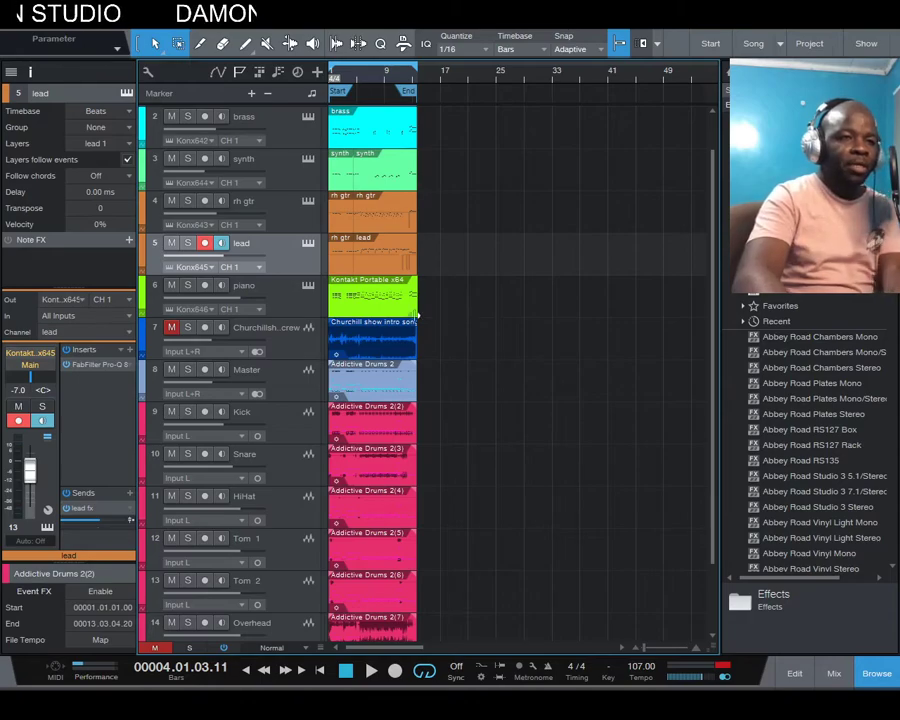
- Unmute and solo the Churchill show intro song track, play it through from the song start, and stop playback
click(172, 330)
click(188, 330)
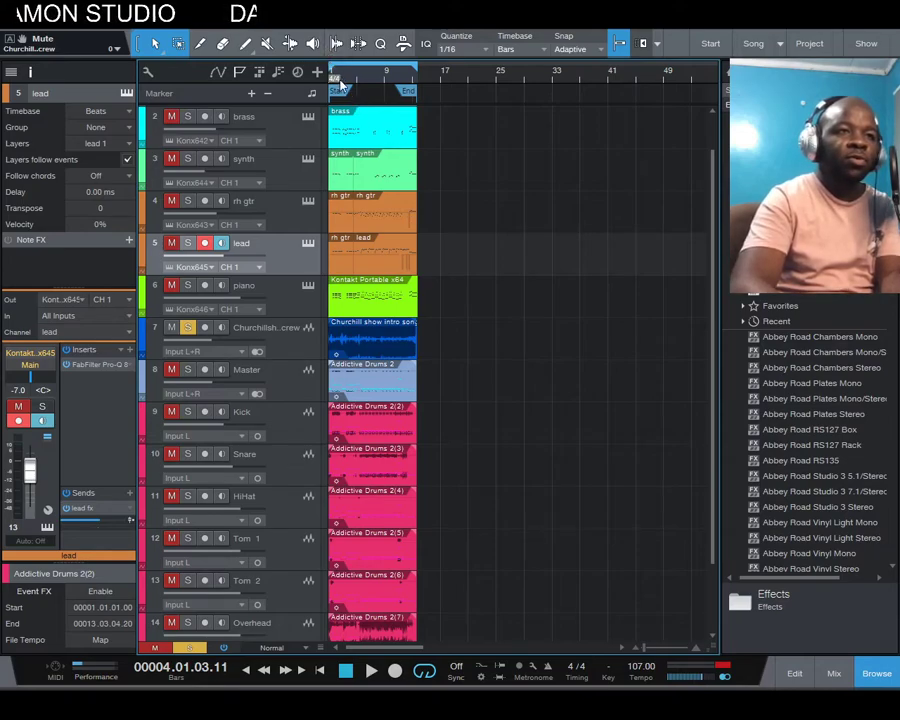
key(space)
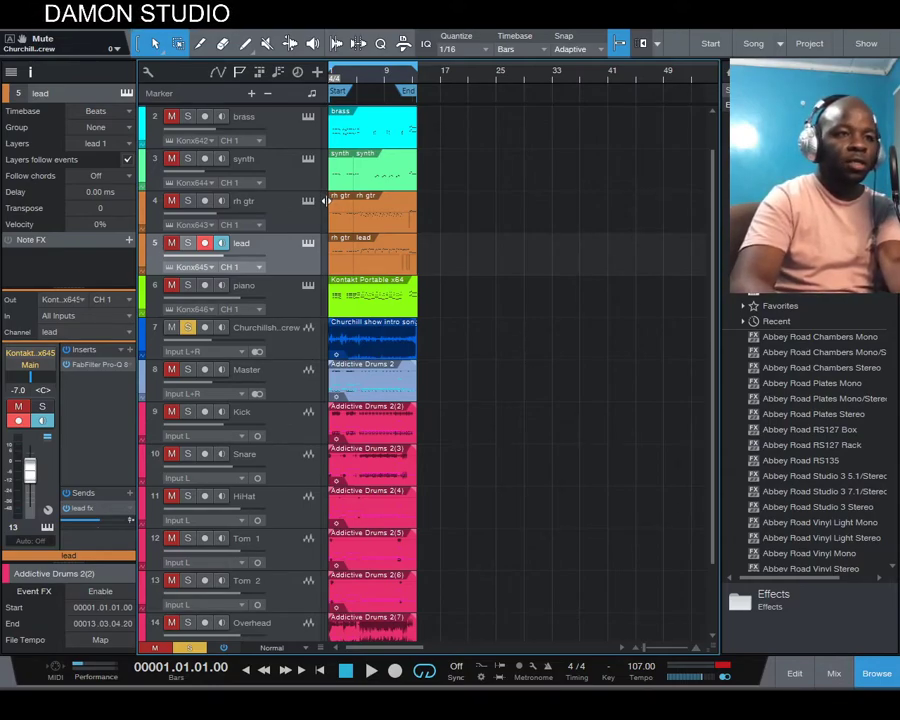
key(space)
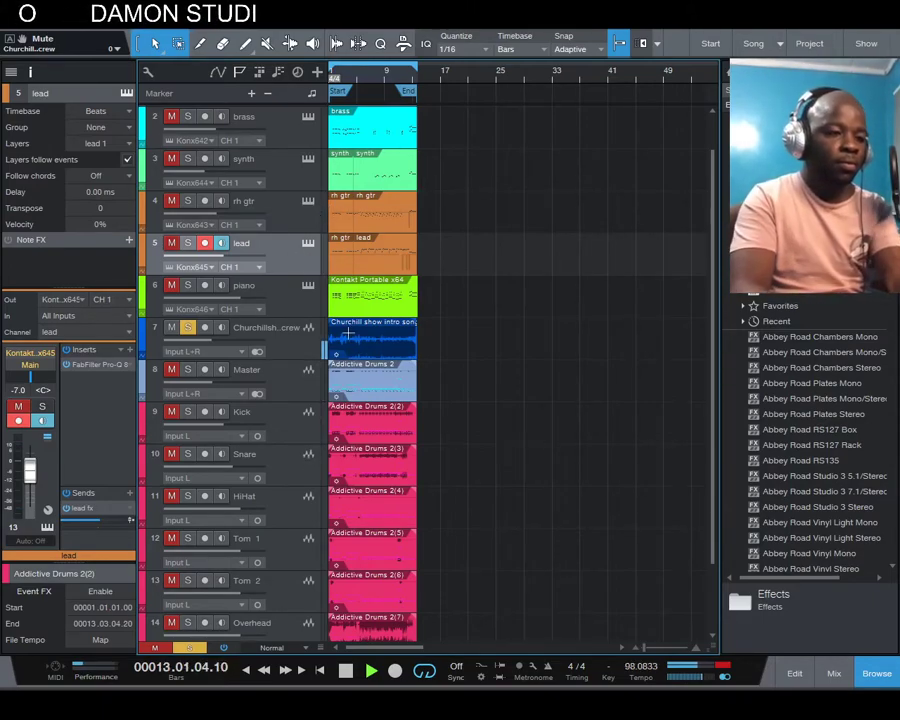
key(w)
key(w)
key(w)
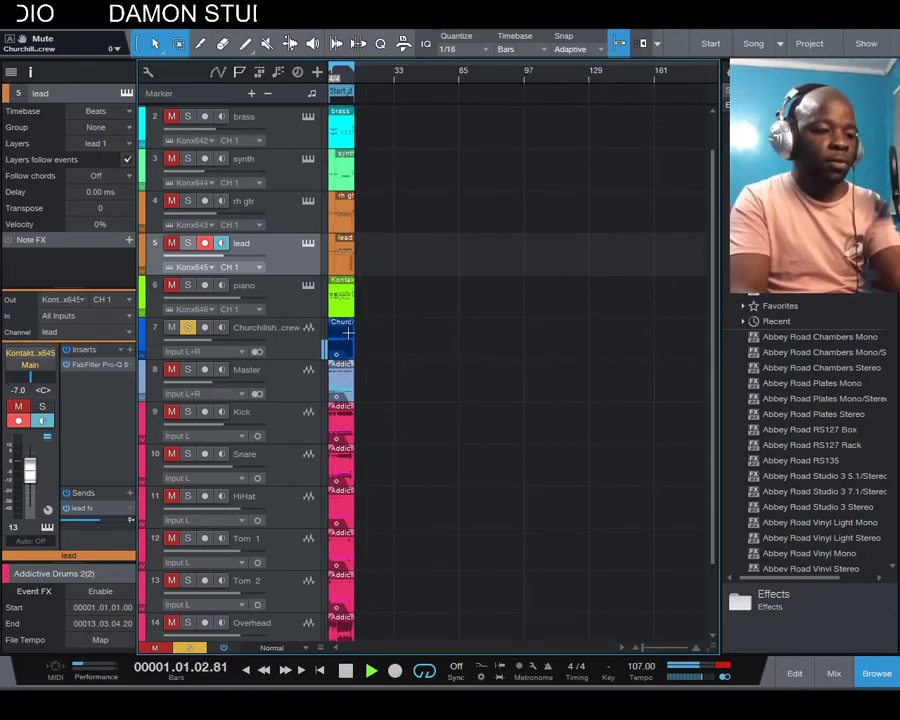
key(e)
key(e)
key(e)
key(e)
key(space)
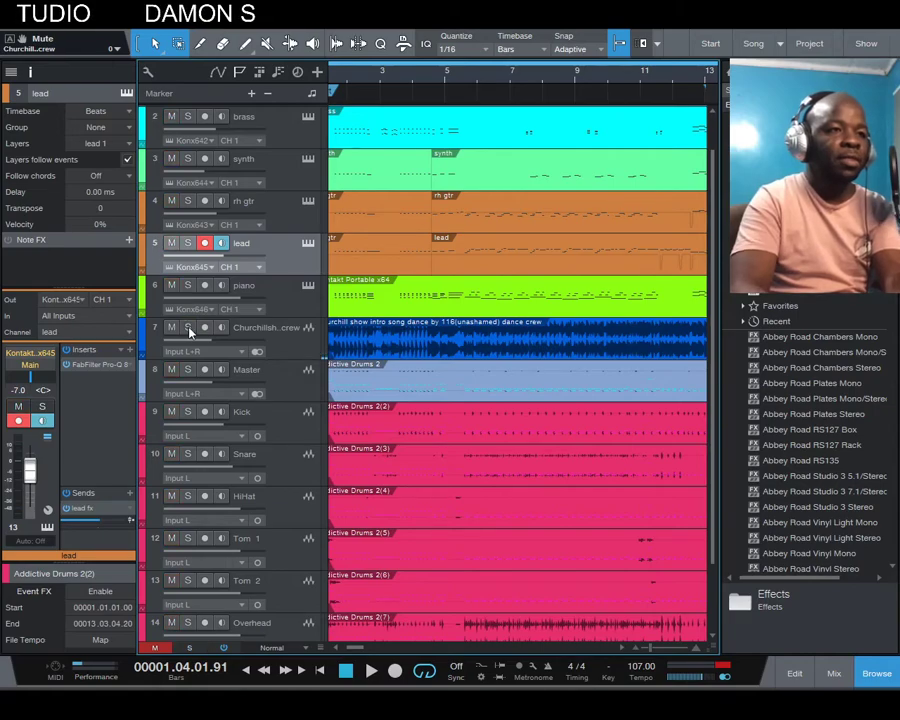
- Look through the track list from bass to Room, selecting the Kick, Snare and HiHat tracks along the way
scroll(236, 318, up, 1)
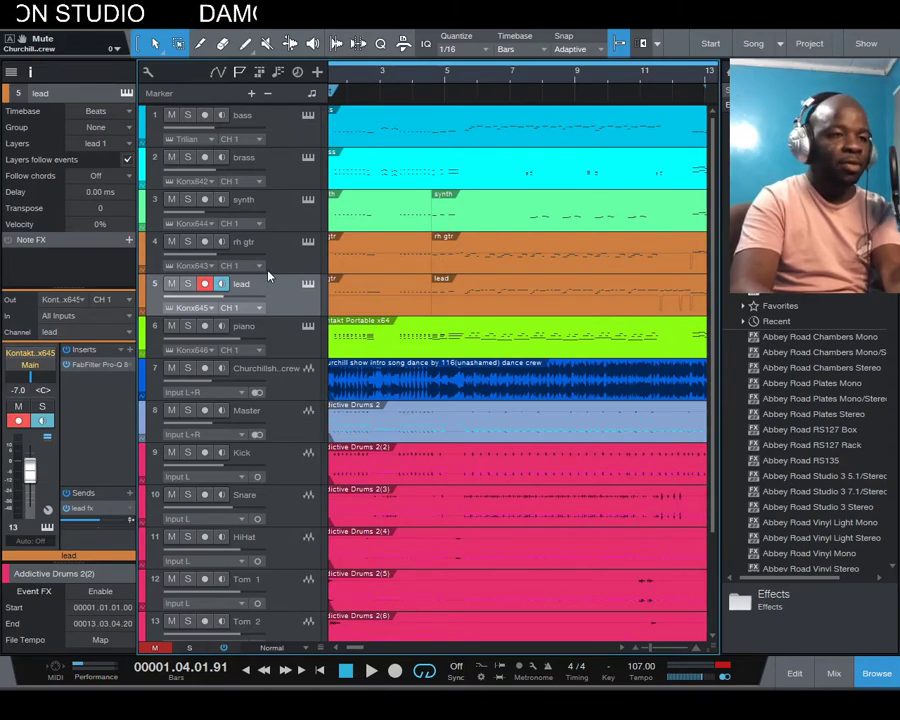
scroll(268, 276, down, 1)
scroll(268, 276, down, 1)
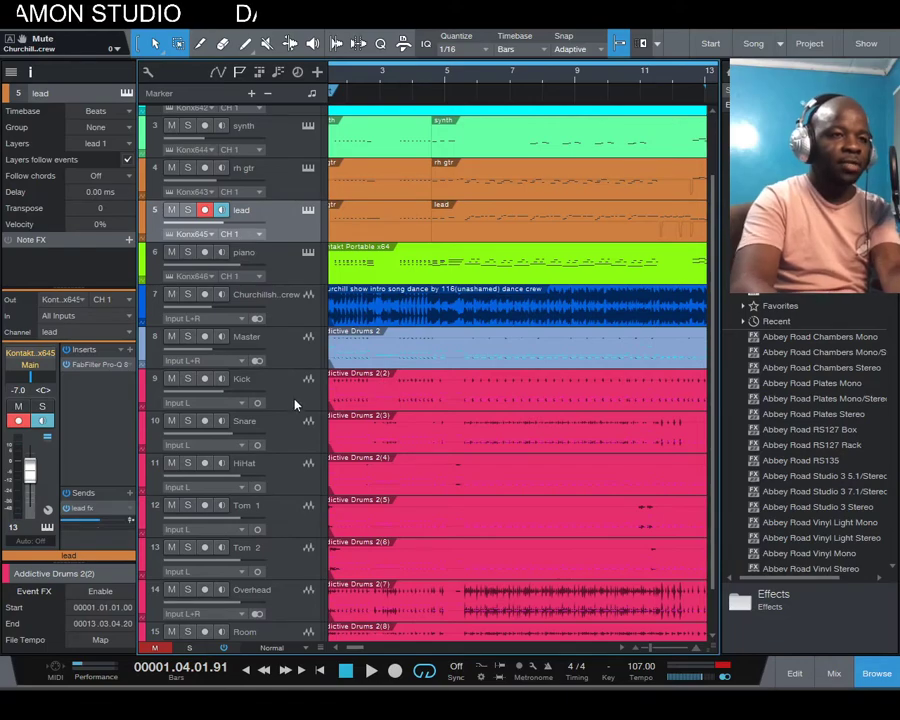
scroll(365, 356, down, 1)
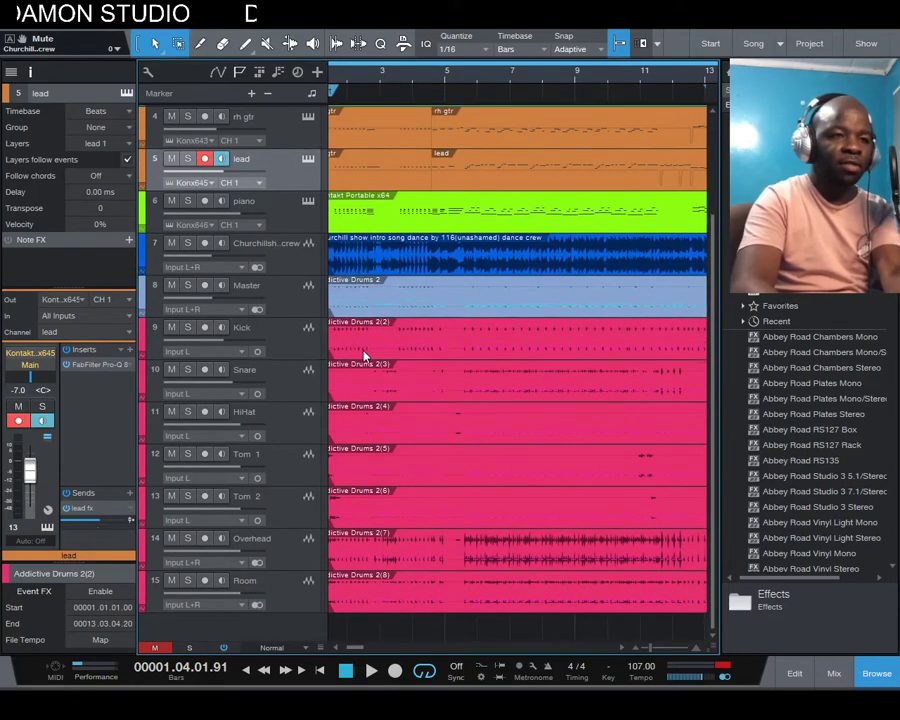
click(276, 338)
click(272, 394)
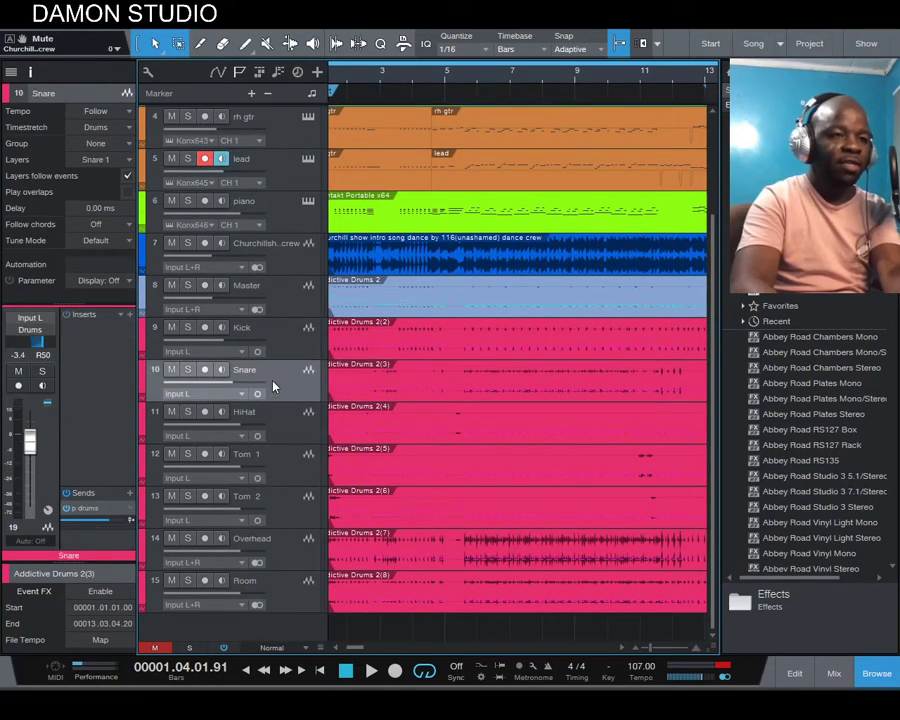
click(286, 428)
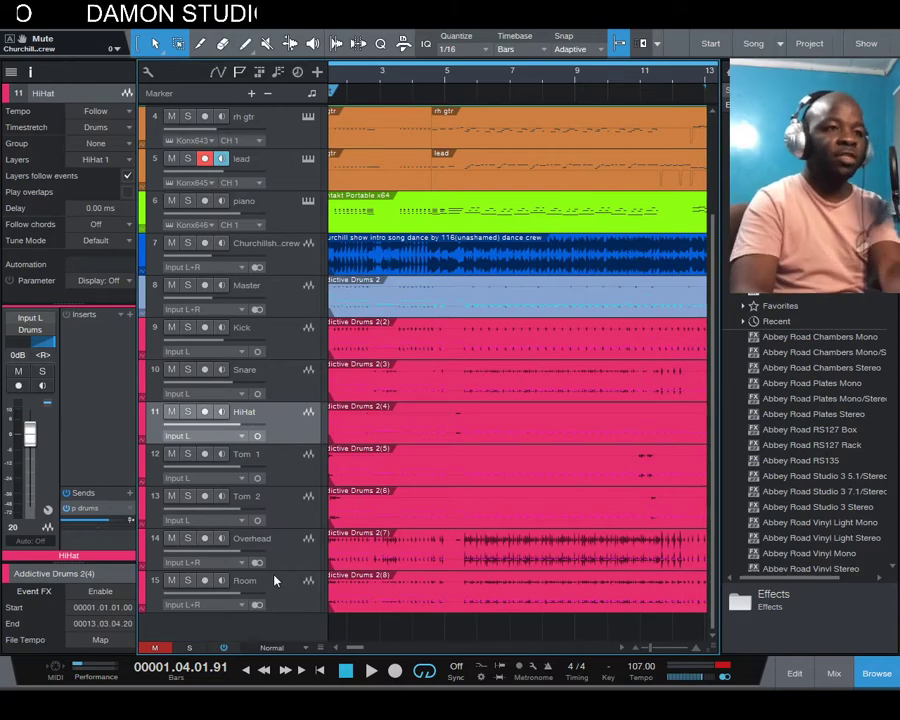
scroll(189, 458, up, 1)
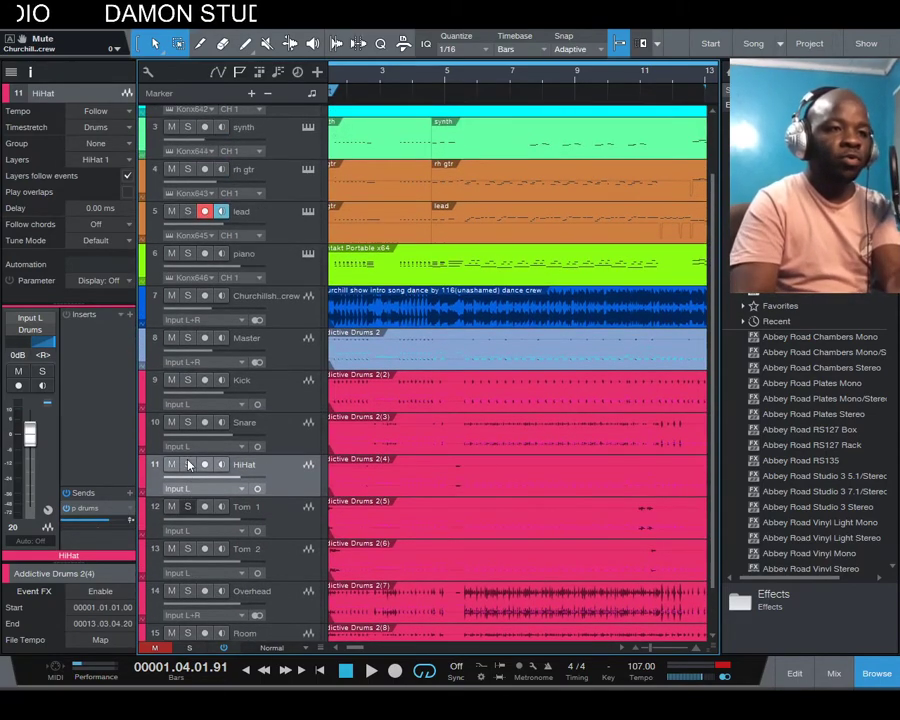
scroll(189, 464, down, 1)
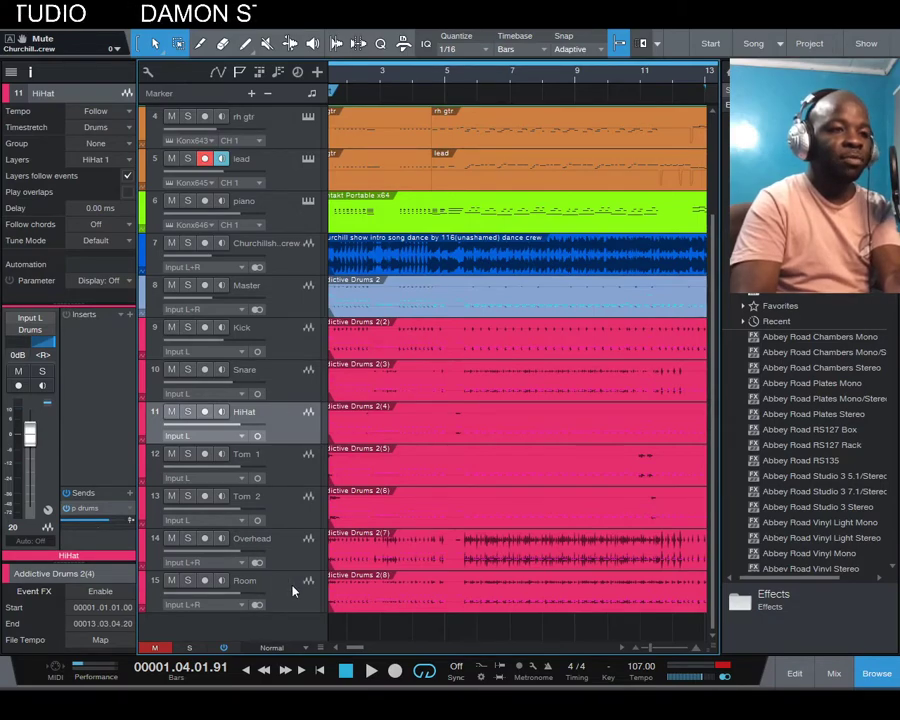
scroll(299, 416, up, 1)
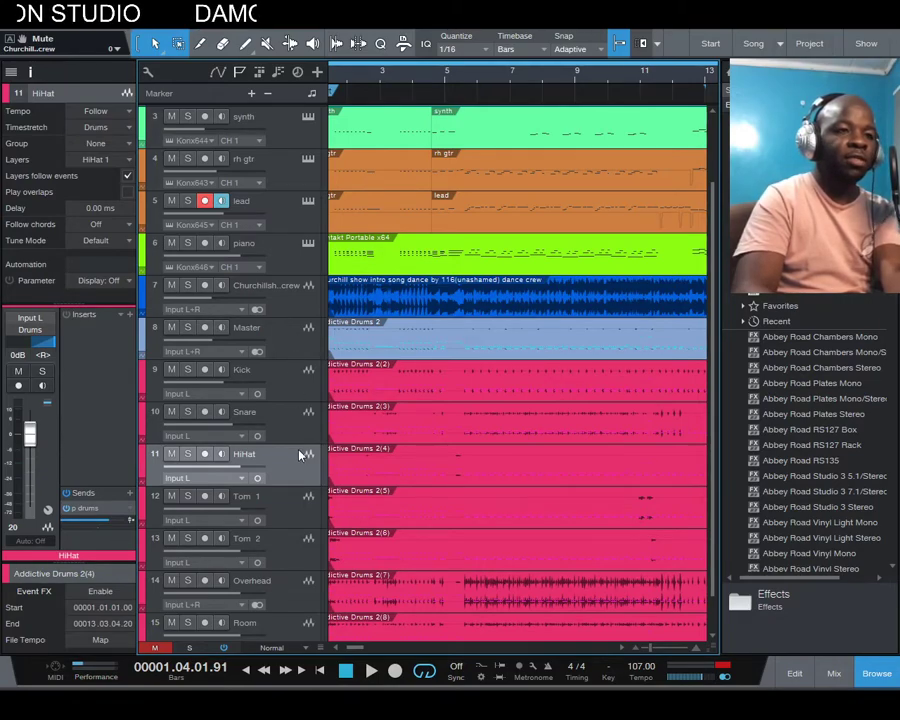
scroll(296, 454, down, 1)
scroll(296, 454, down, 1)
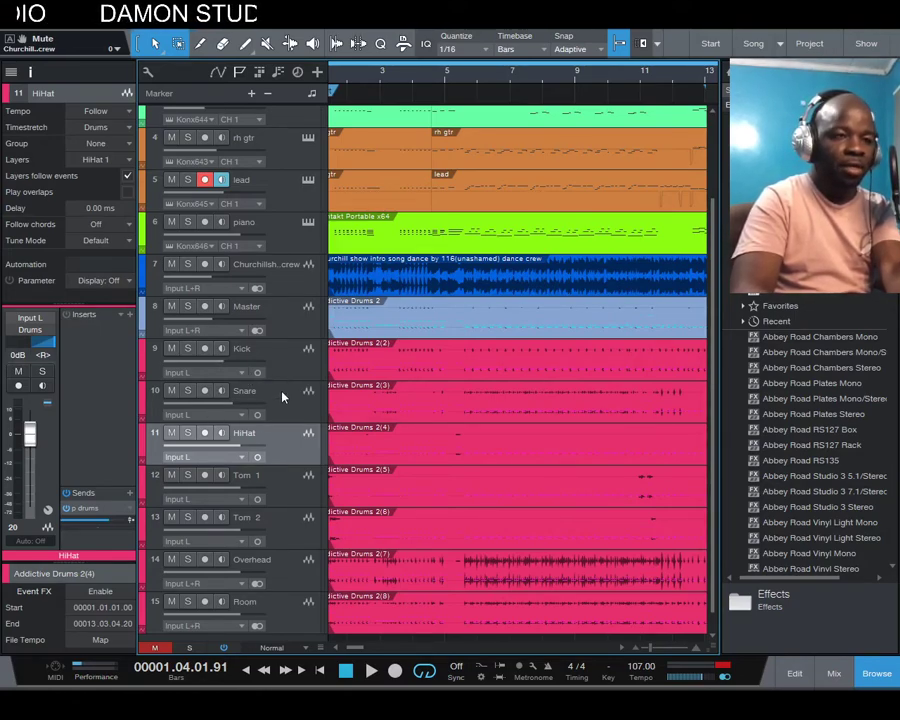
- Solo the Snare track and play it from the song start, first without and again with the metronome
click(189, 394)
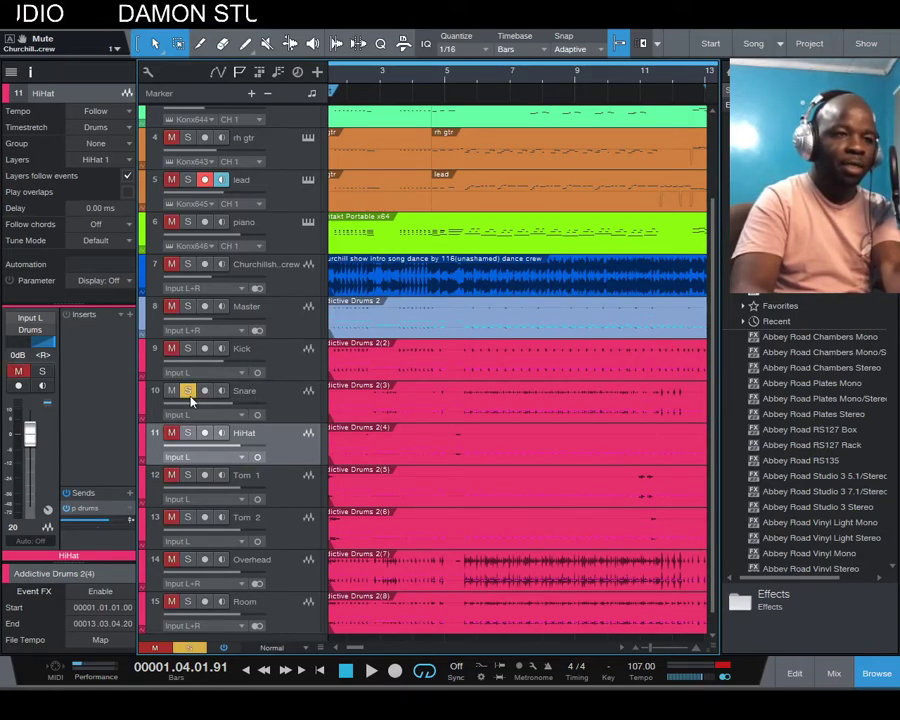
key(space)
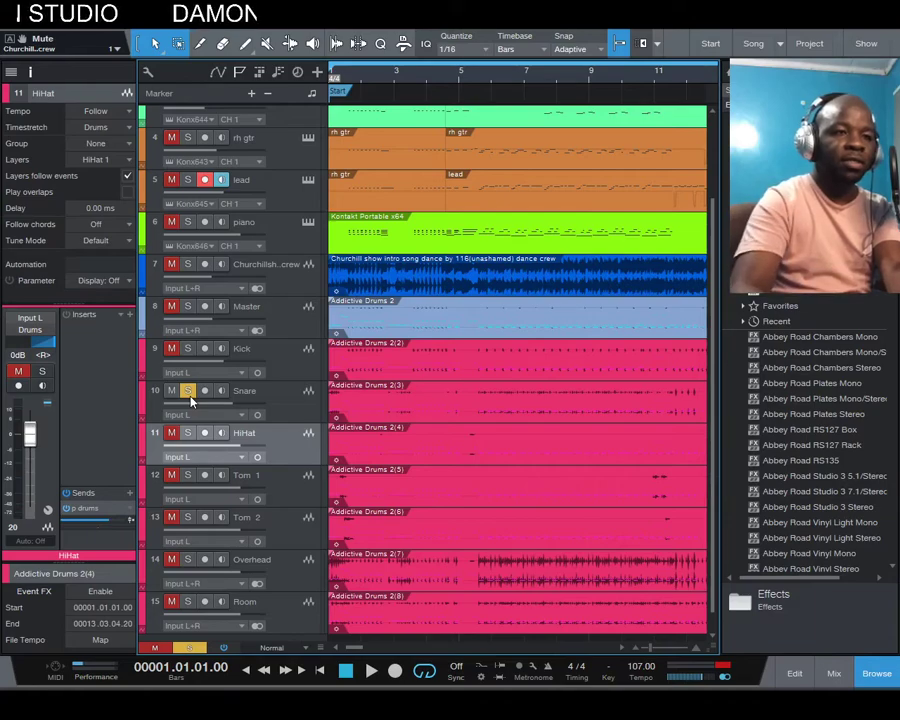
key(space)
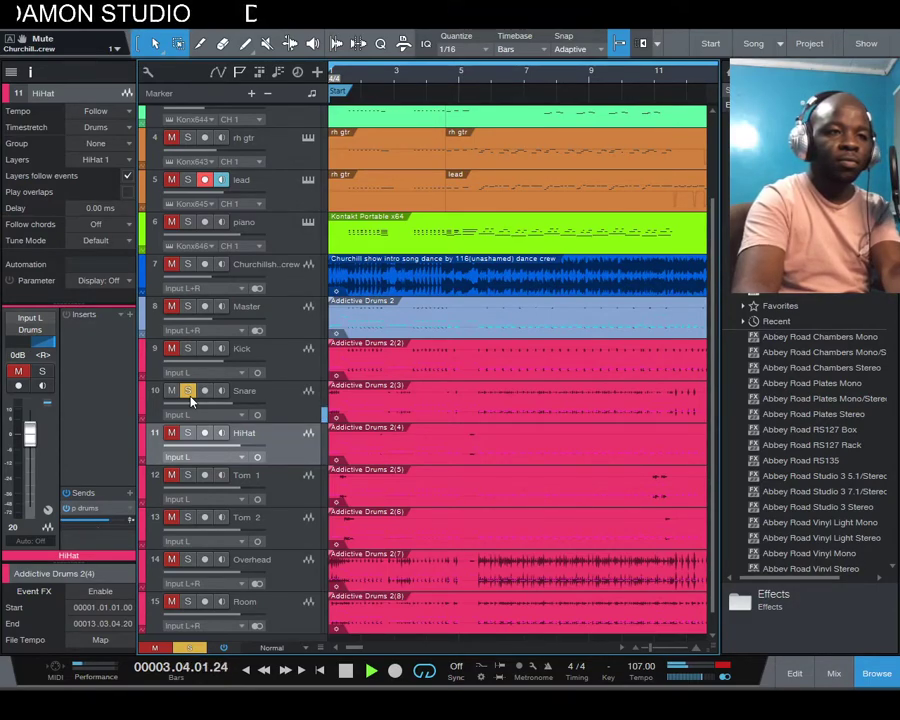
key(space)
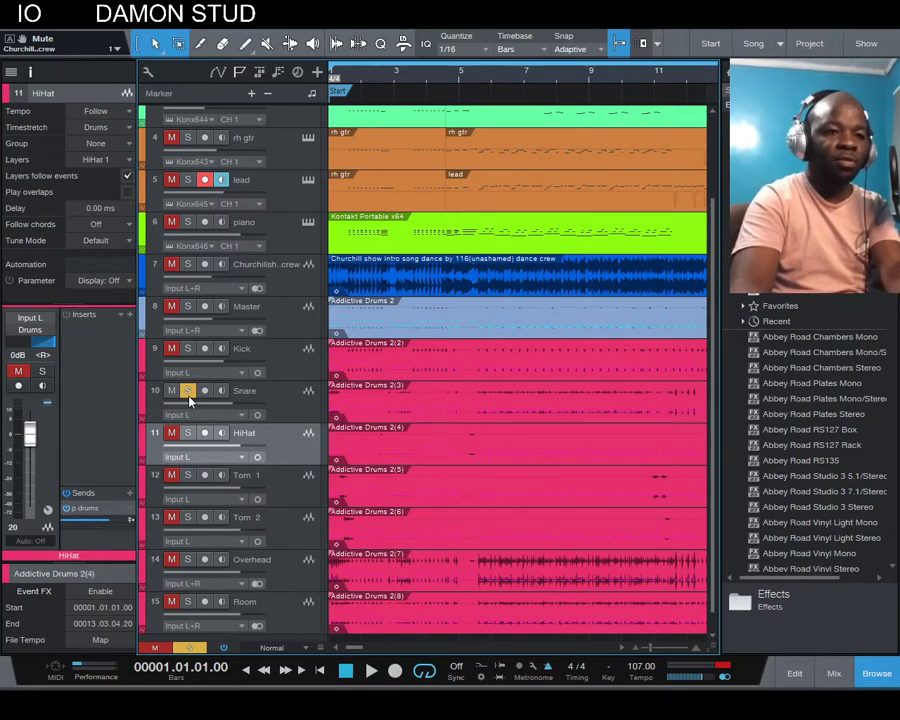
key(space)
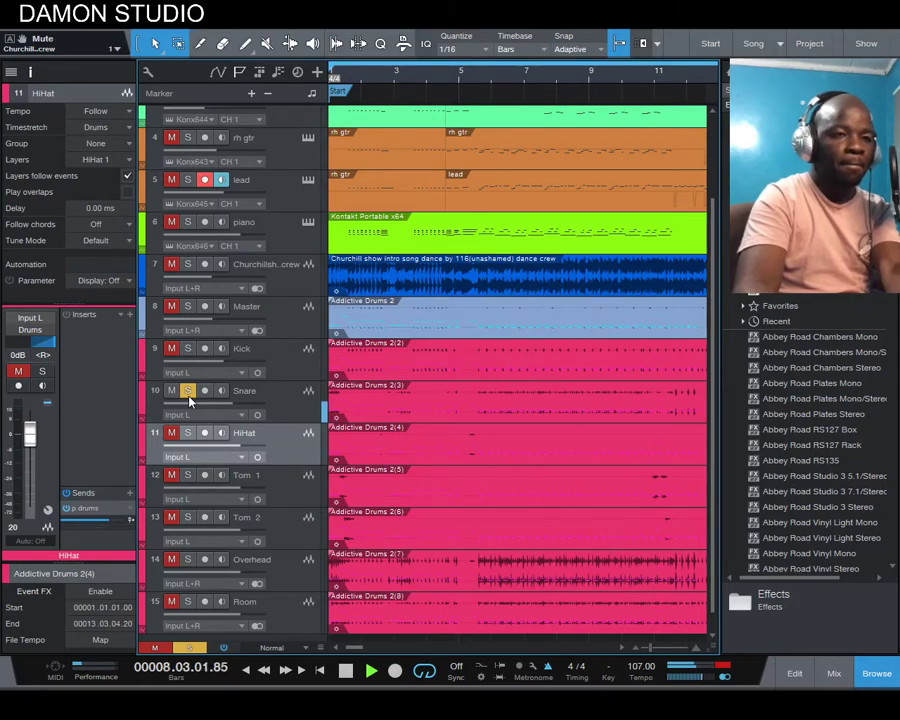
key(space)
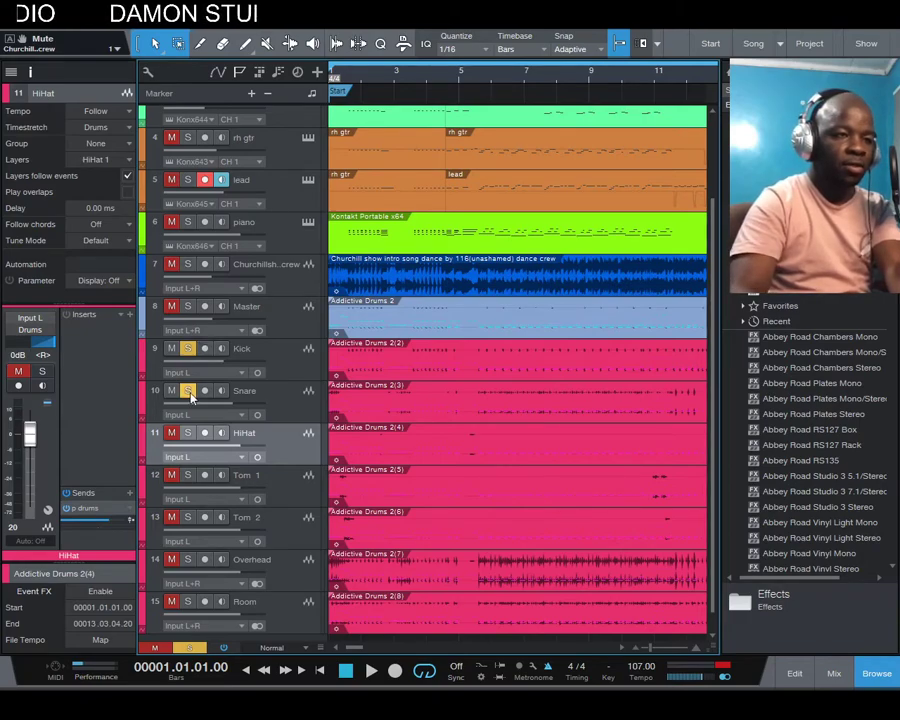
- Play the Kick track soloed from the song start, and again with the Snare track soloed alongside it
key(space)
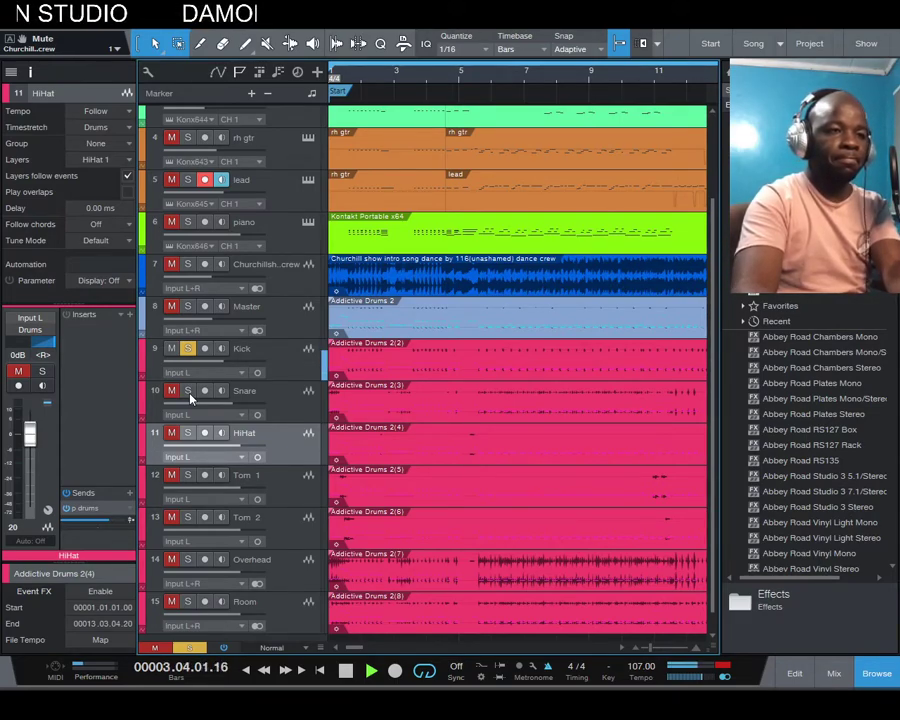
key(space)
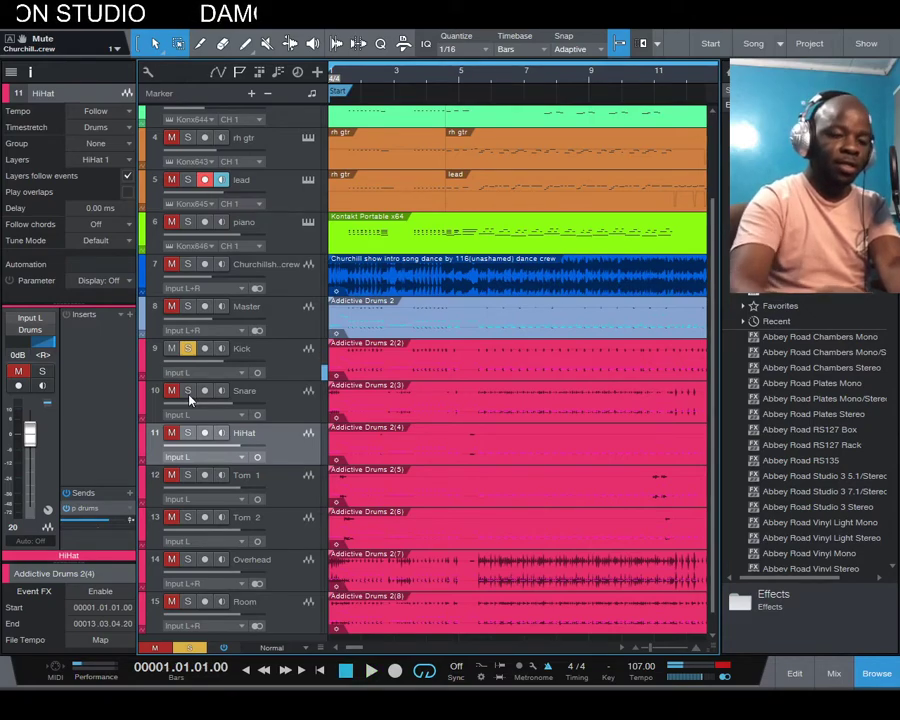
click(188, 391)
key(space)
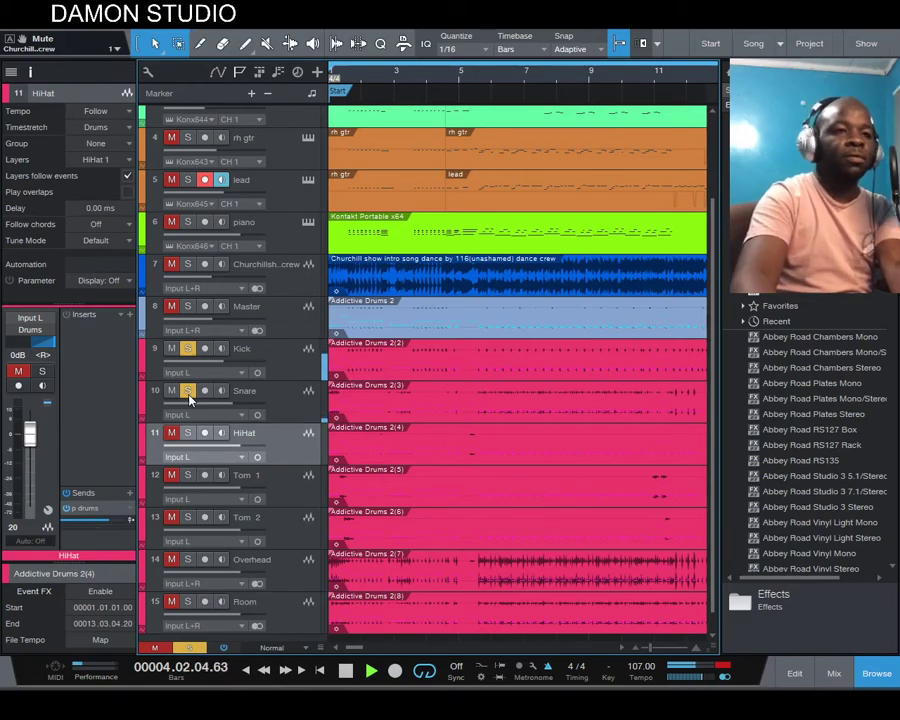
key(space)
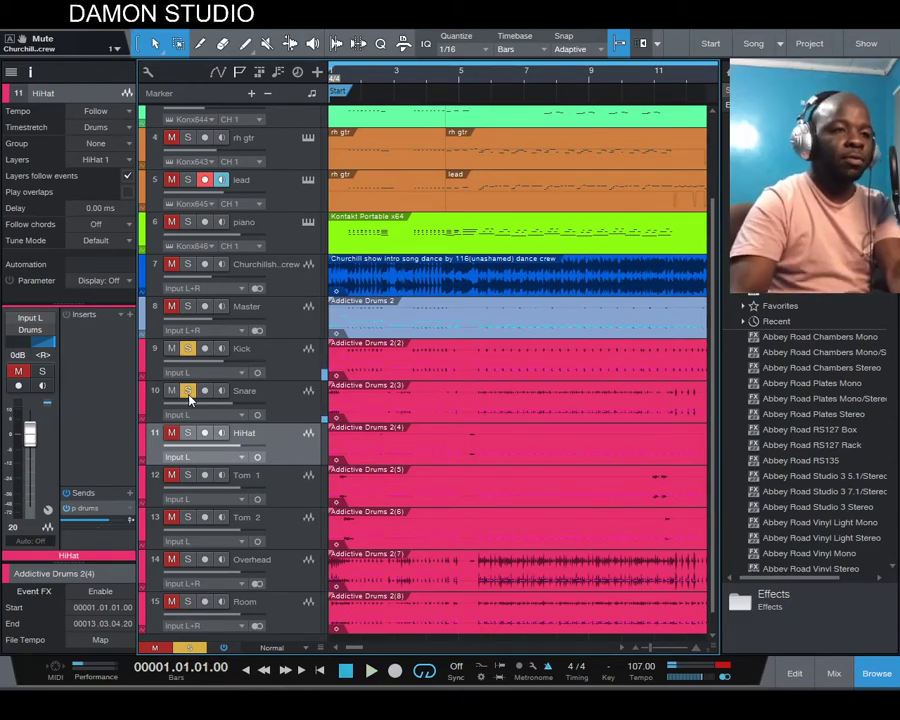
- Clear the Snare and Kick solos and solo the HiHat, Tom 1 and Tom 2 tracks instead
click(188, 392)
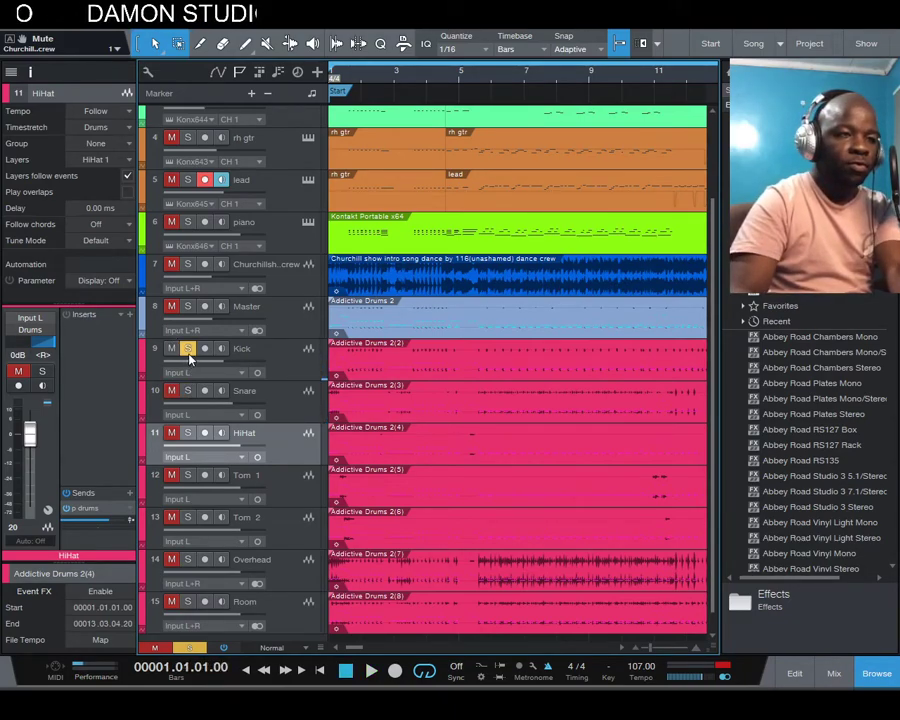
click(188, 350)
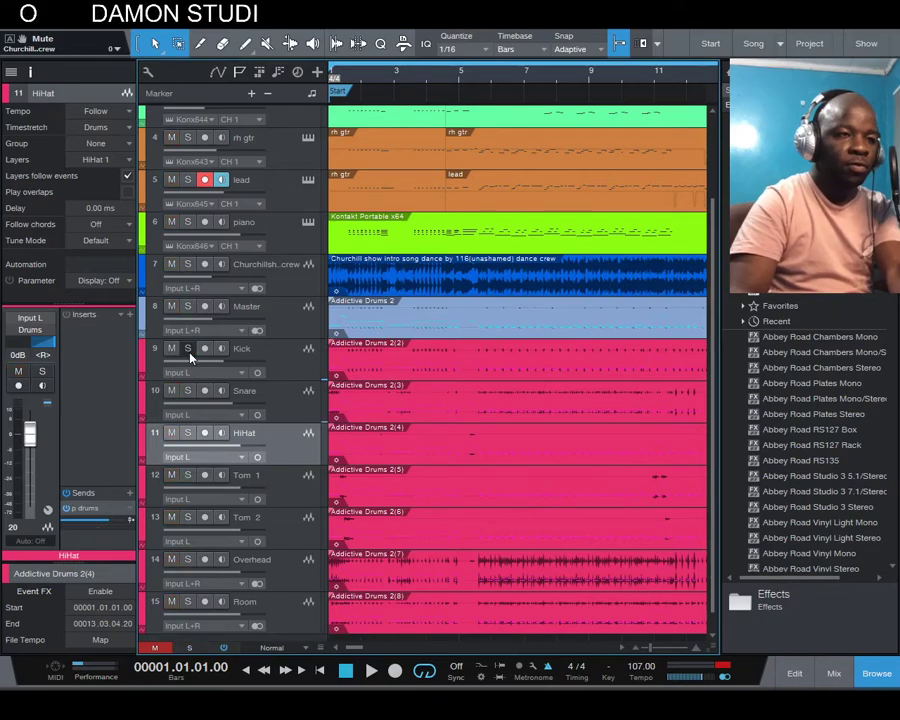
click(188, 434)
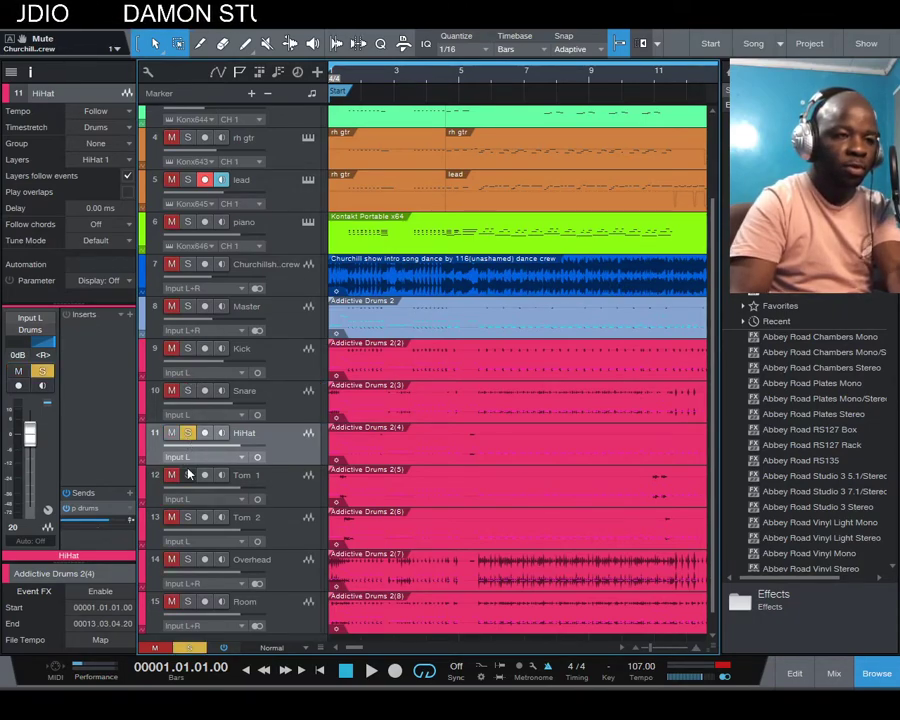
click(188, 475)
click(188, 517)
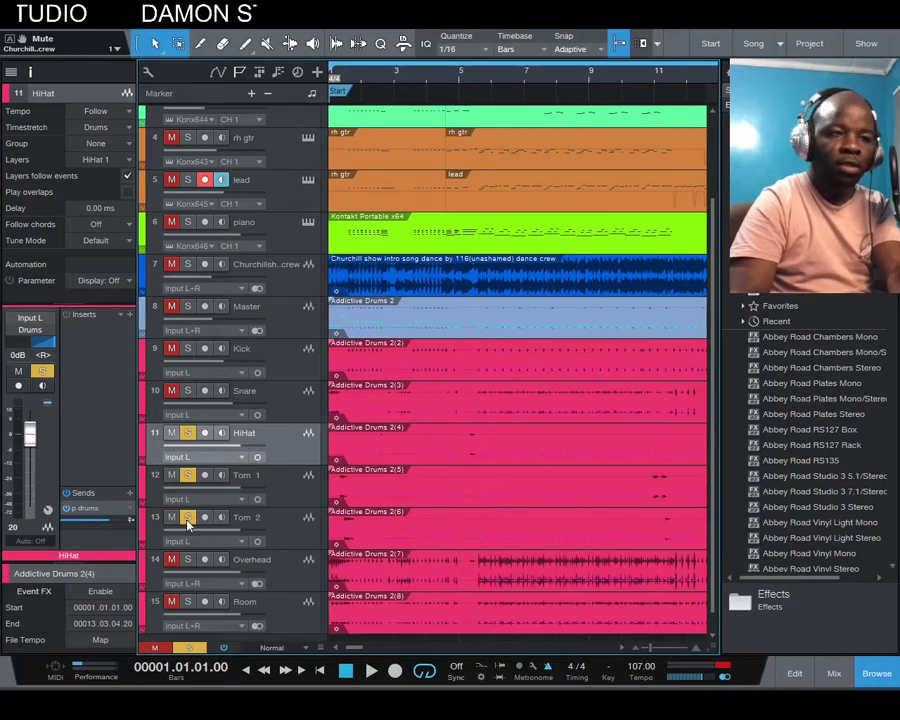
- Play short passages of the soloed HiHat and tom tracks from bar 2 beat 3, bar 1 beat 2 and bar 11
click(386, 79)
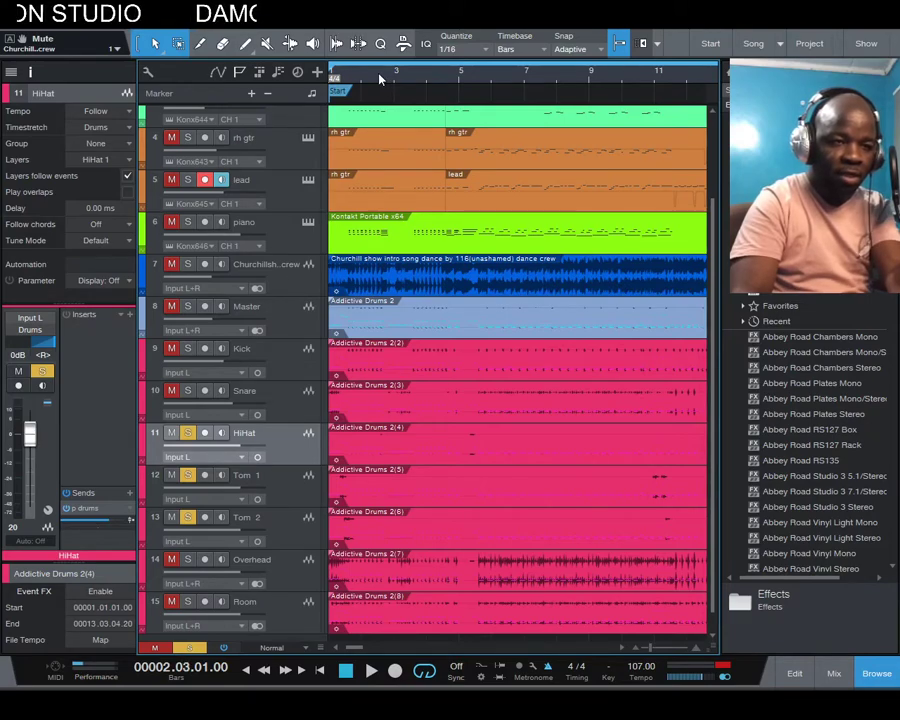
key(space)
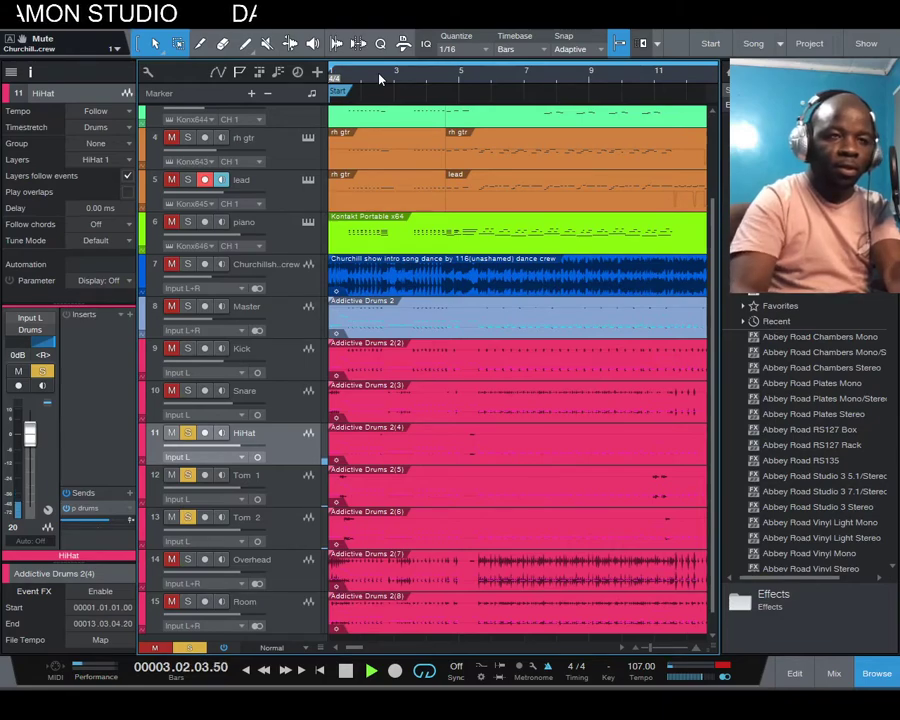
key(space)
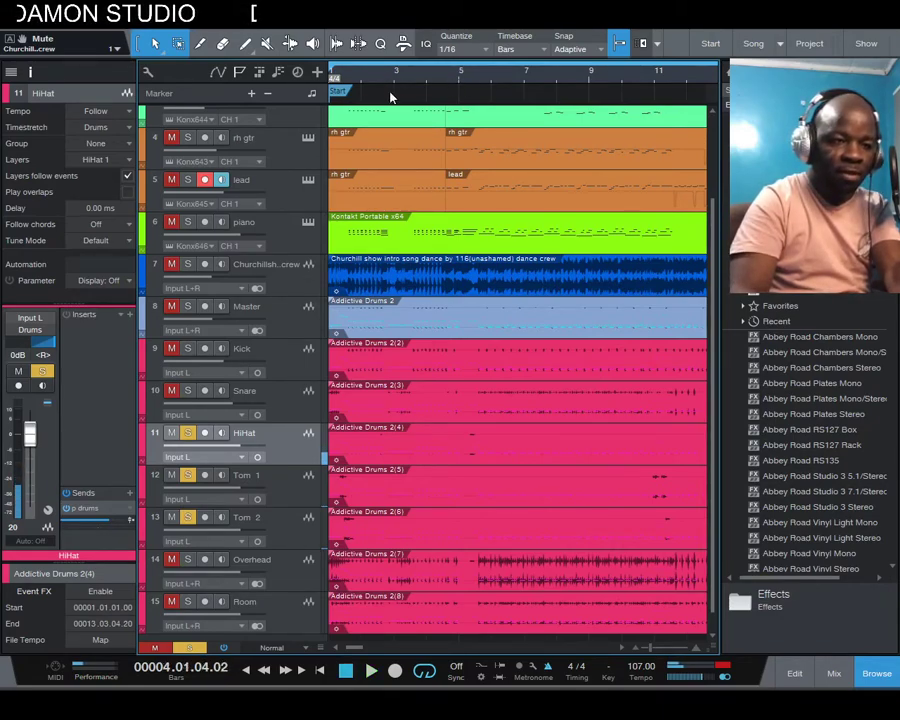
click(338, 78)
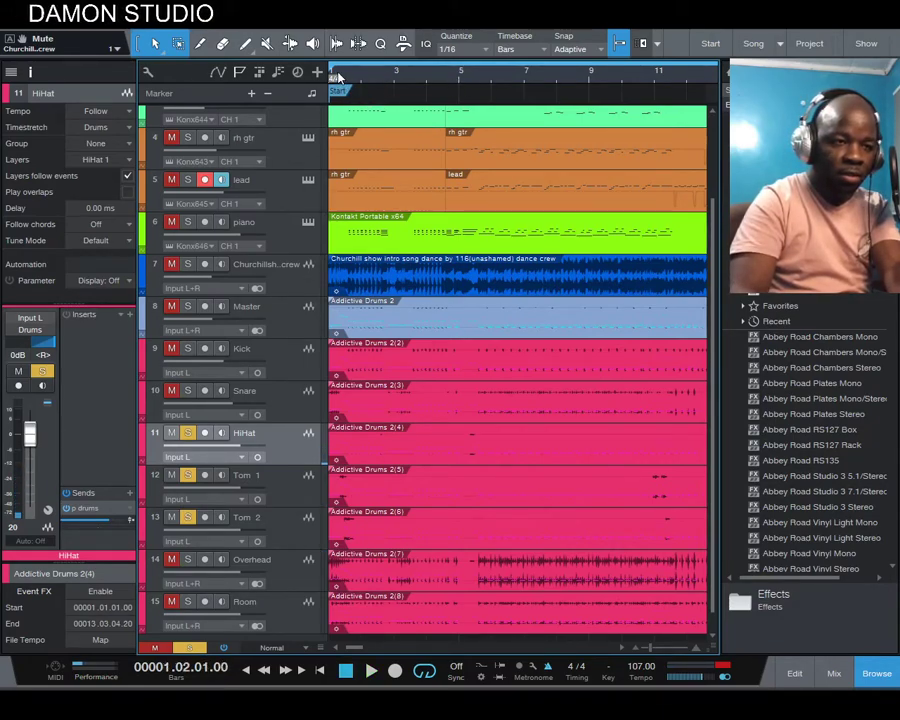
key(space)
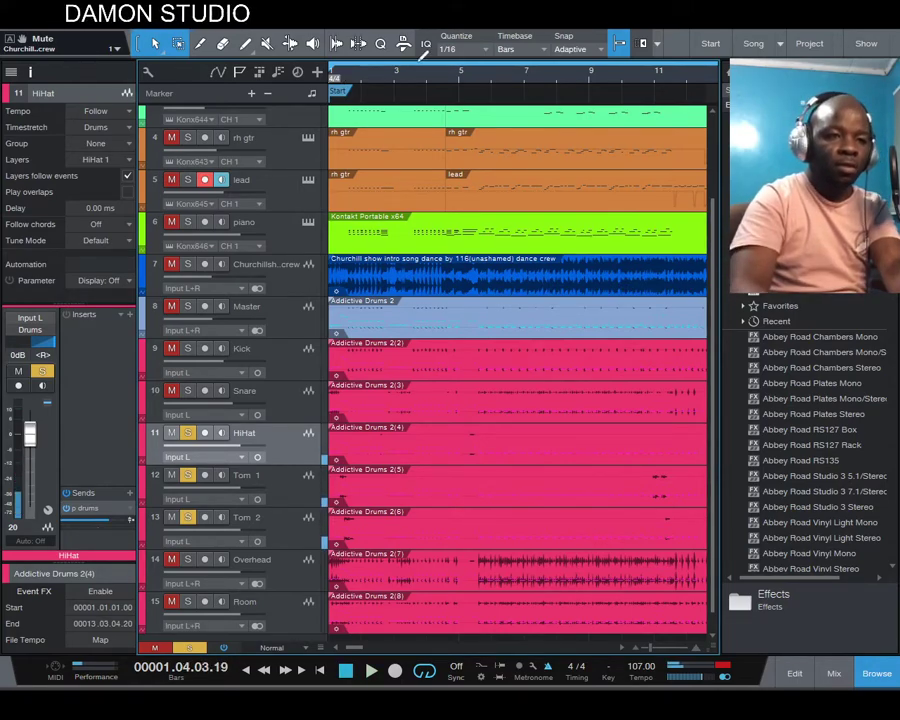
click(652, 75)
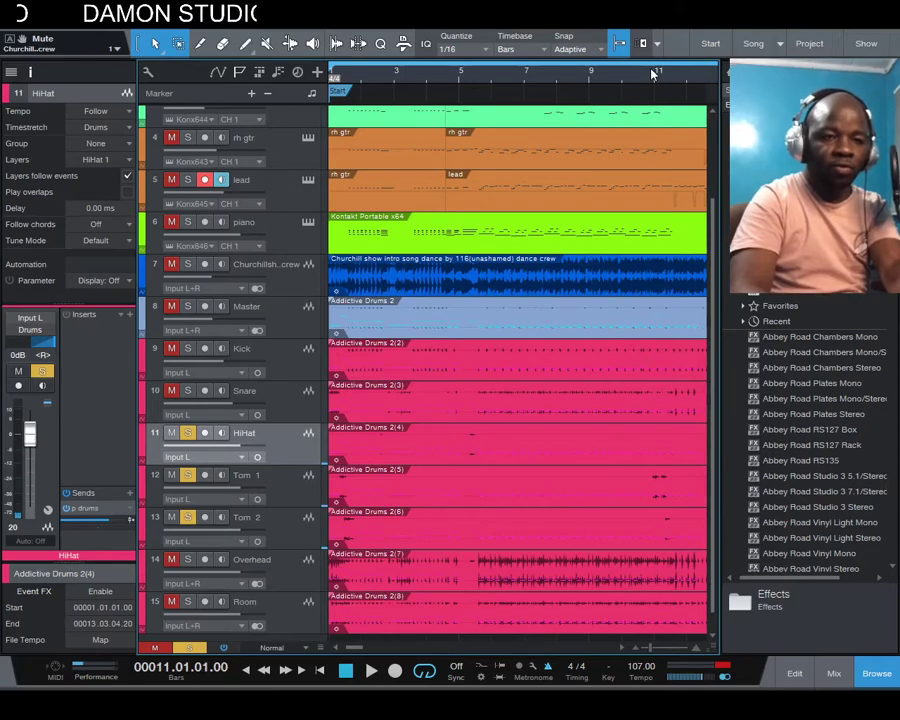
key(space)
key(space)
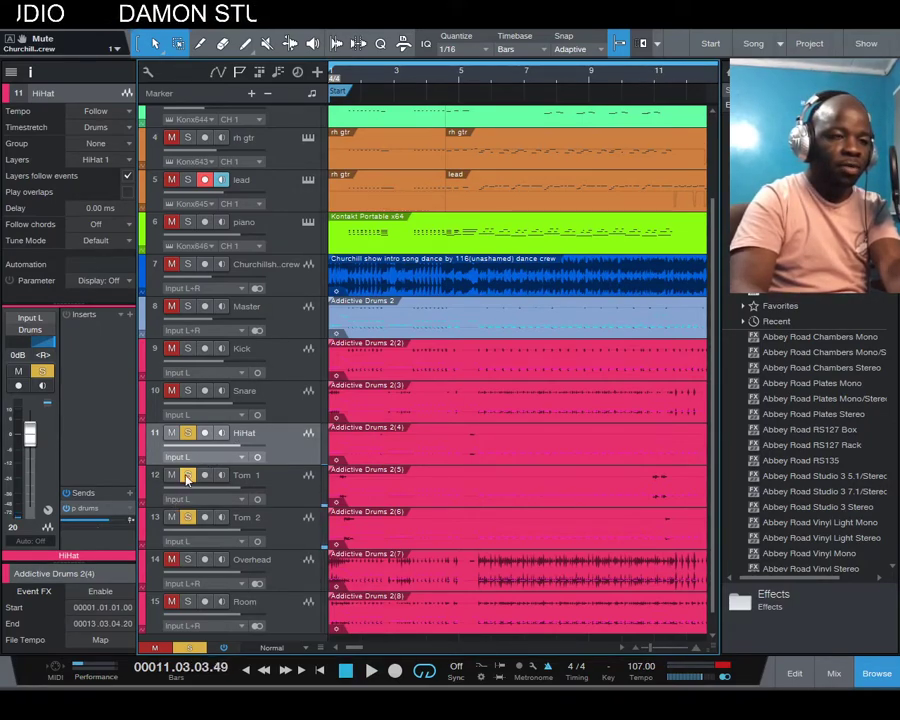
- Solo the Snare track alongside the soloed HiHat and tom tracks and play them from the song start
click(188, 391)
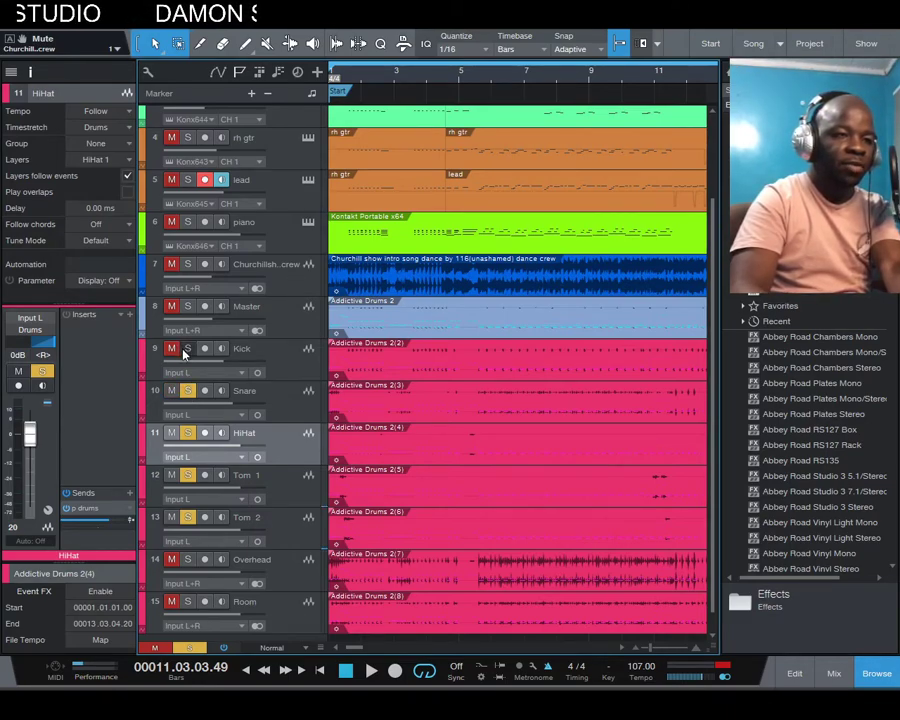
click(188, 349)
key(Home)
key(space)
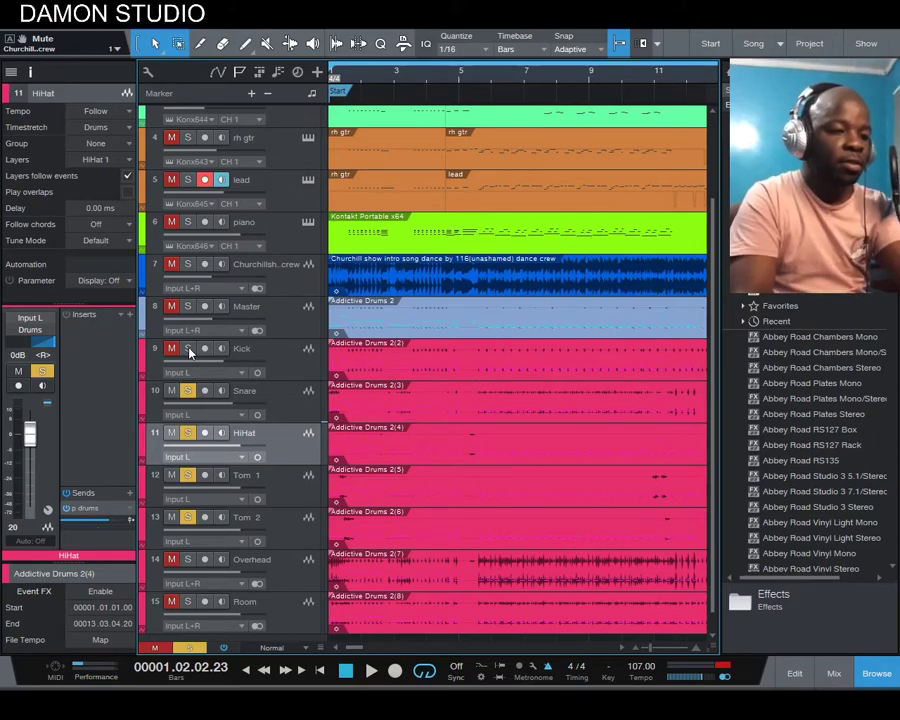
- Examine the p drums and verb effects channels and the Drums bus in the mixer, and play the soloed drums
key(F3)
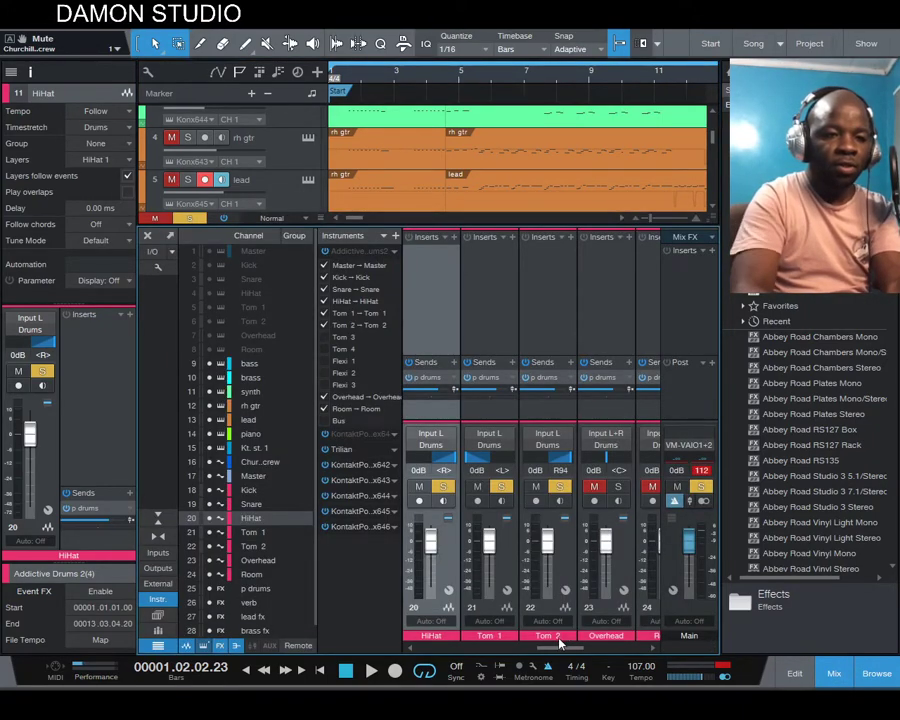
drag(556, 647, 596, 650)
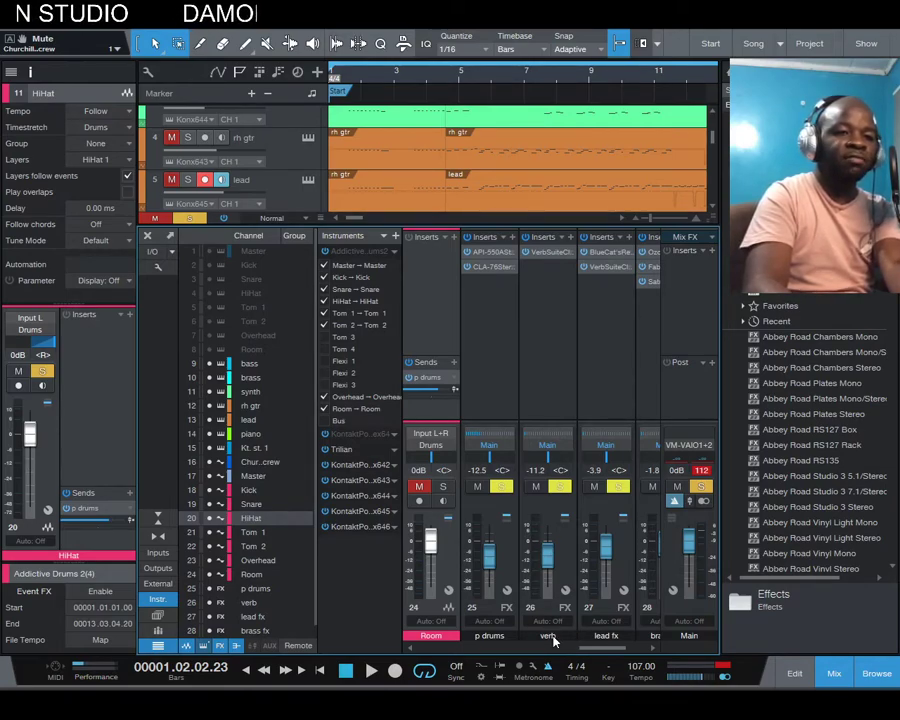
drag(600, 649, 617, 654)
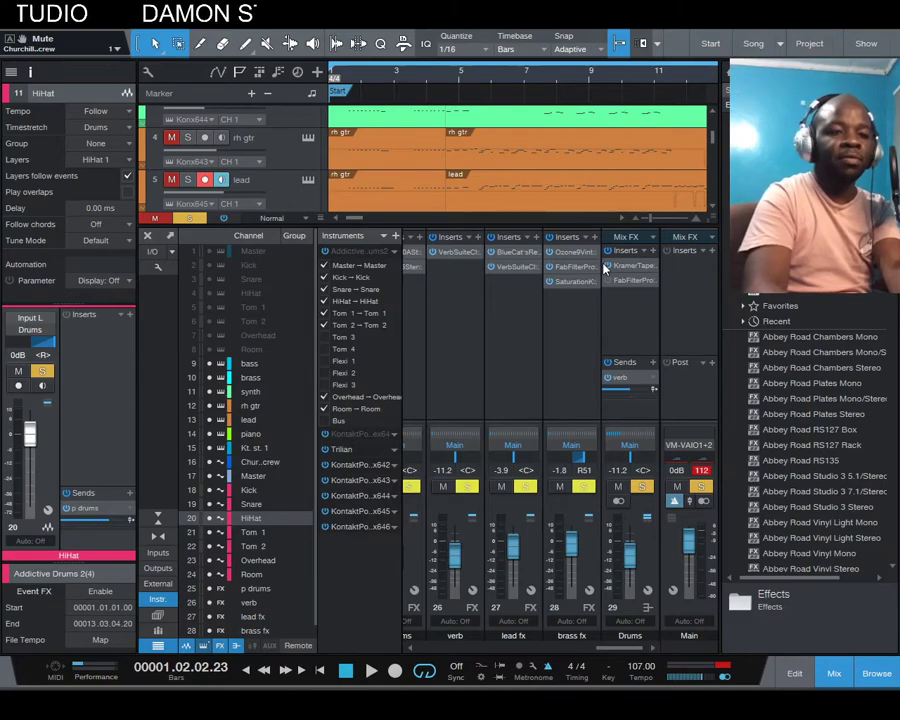
key(space)
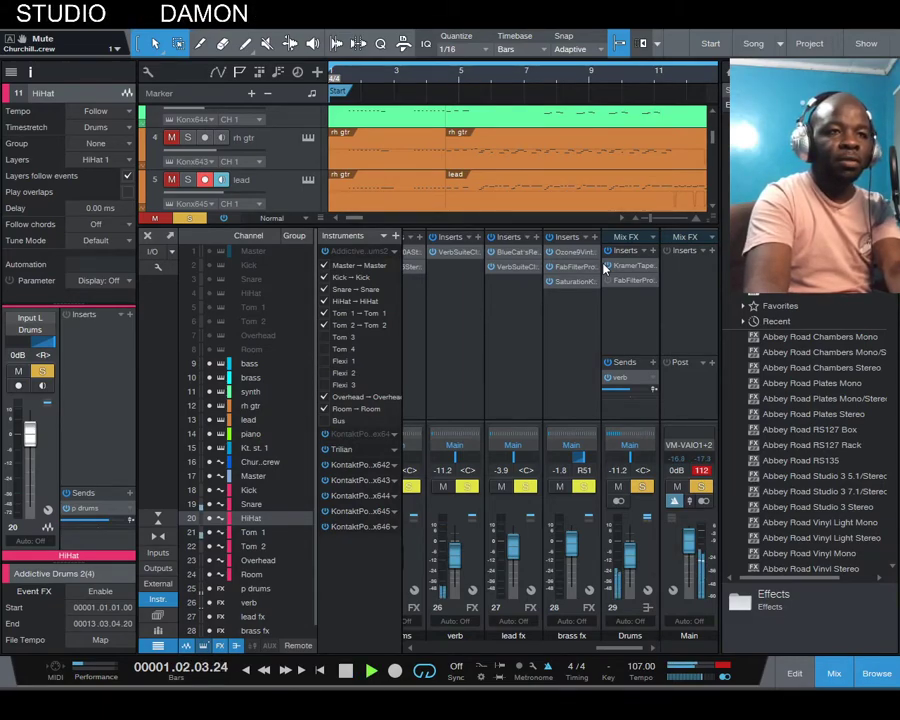
key(space)
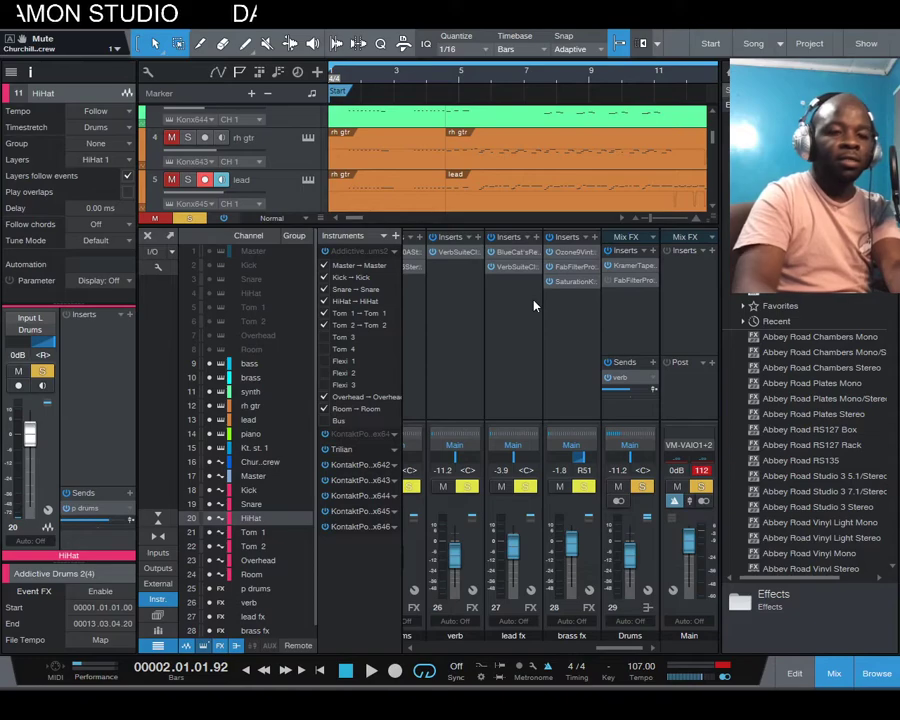
- Play the soloed Snare, HiHat and tom tracks again from the song start with the mixer open
key(Home)
key(space)
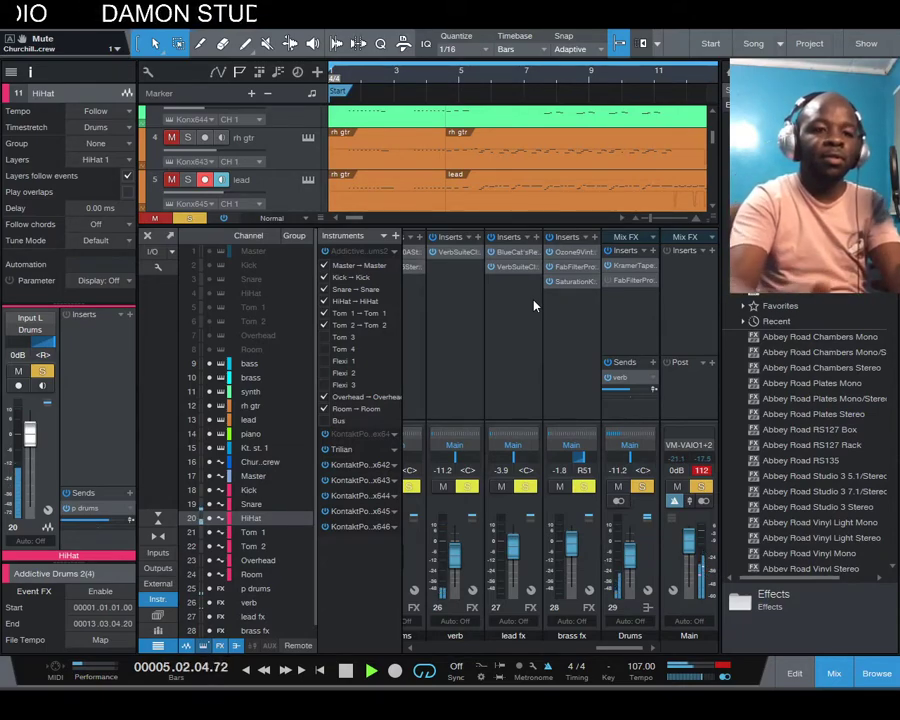
key(space)
key(space)
key(space)
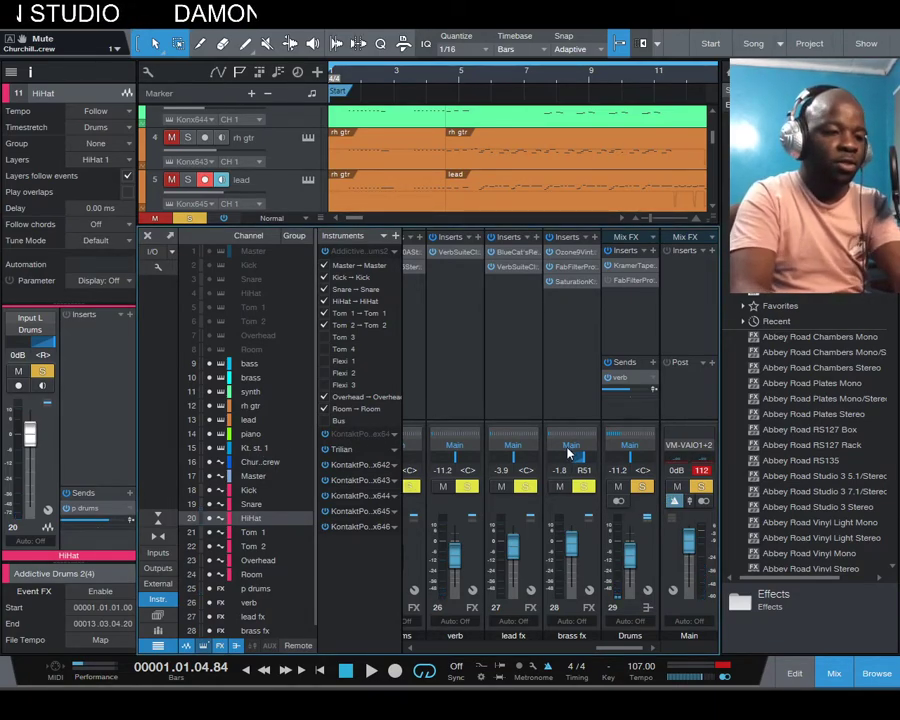
- Replace the Snare solo by soloing all drum tracks from Kick through Room in the track list
key(F3)
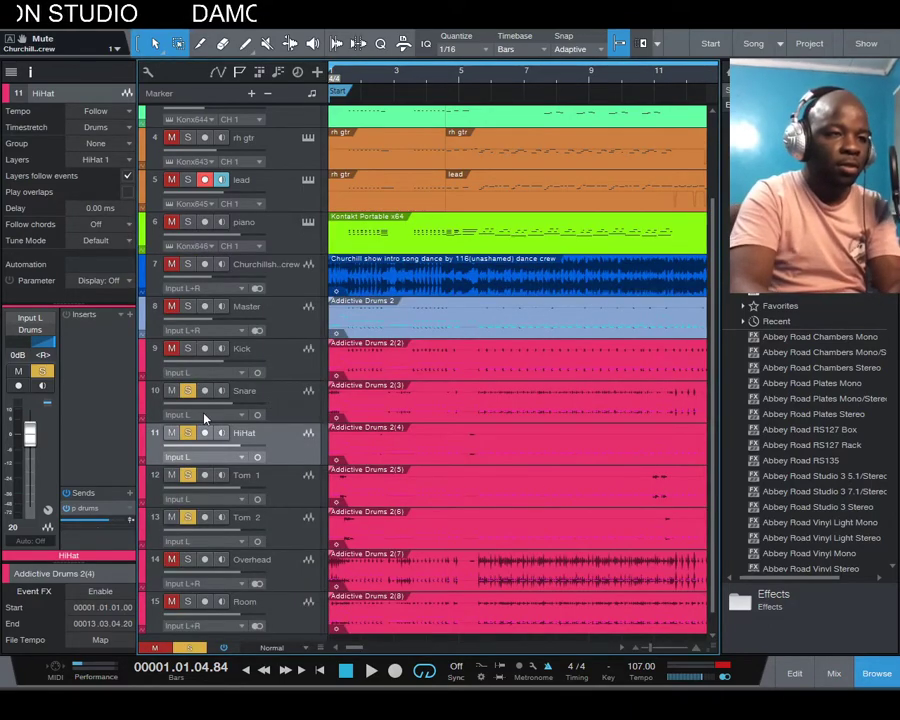
click(187, 390)
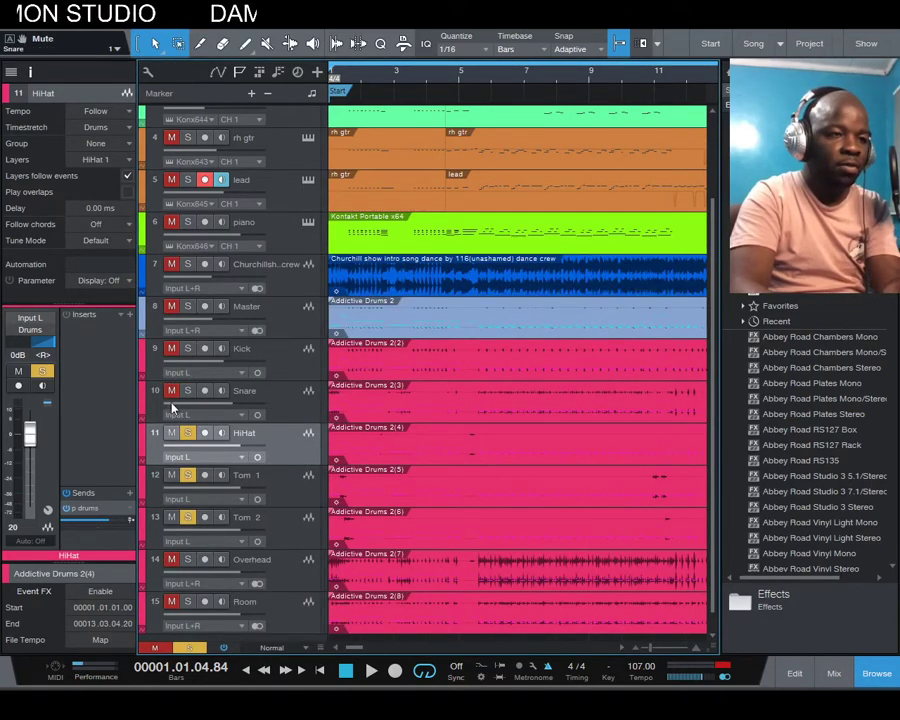
drag(187, 348, 187, 601)
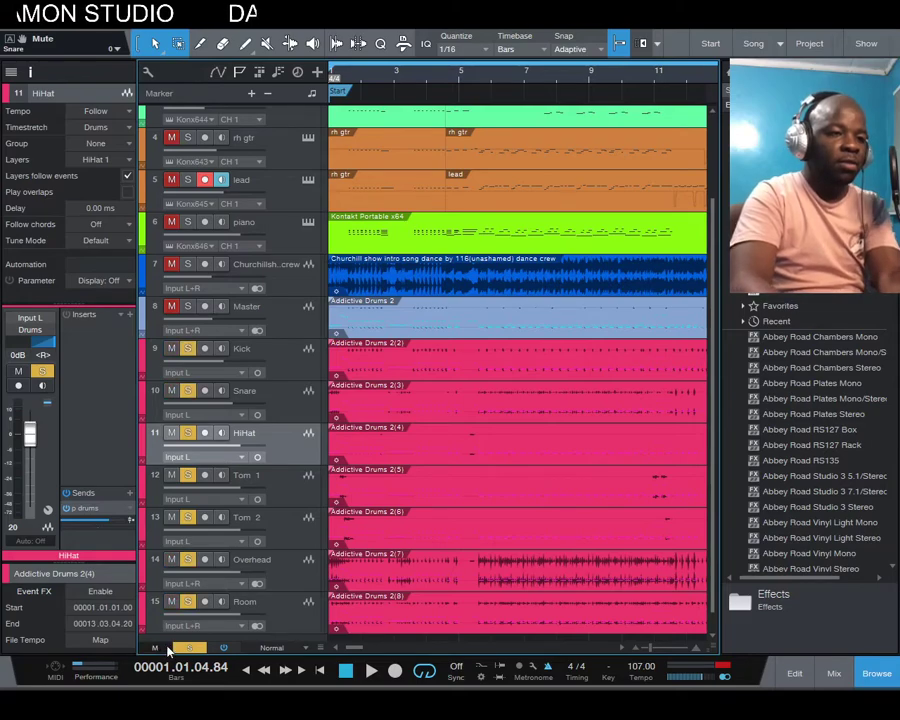
- Clear all track solos, then solo the Drums bus in the mixer instead and play the full drum mix
click(189, 648)
scroll(188, 620, down, 1)
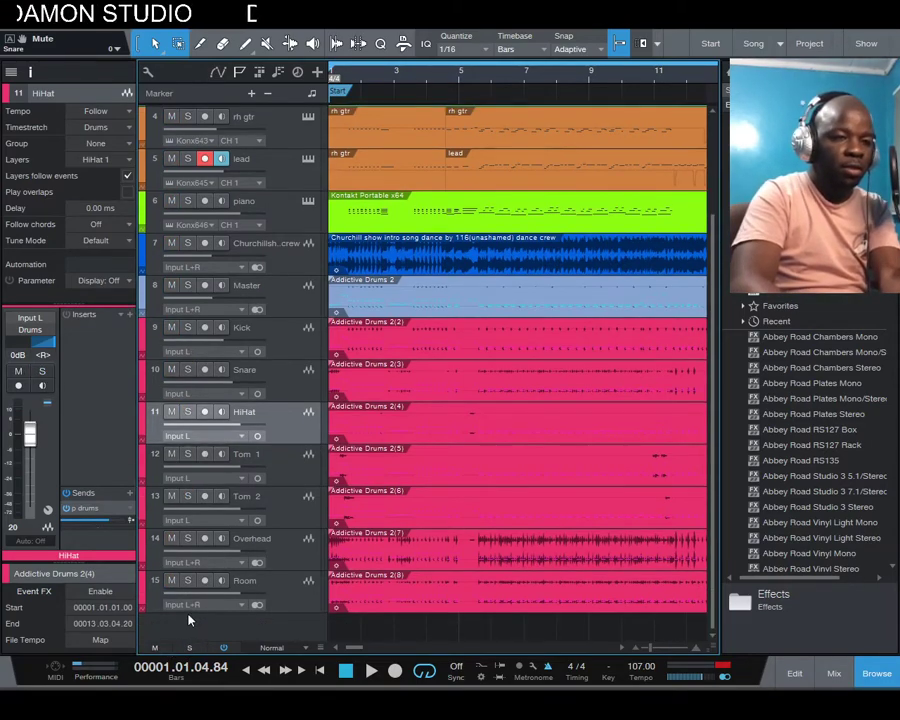
scroll(190, 621, up, 3)
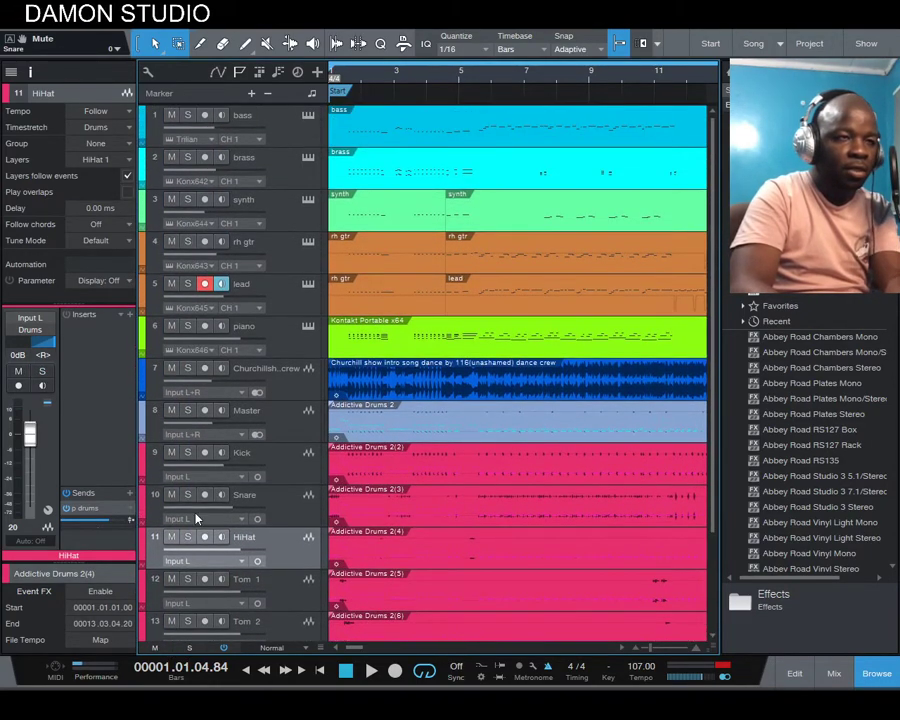
key(F3)
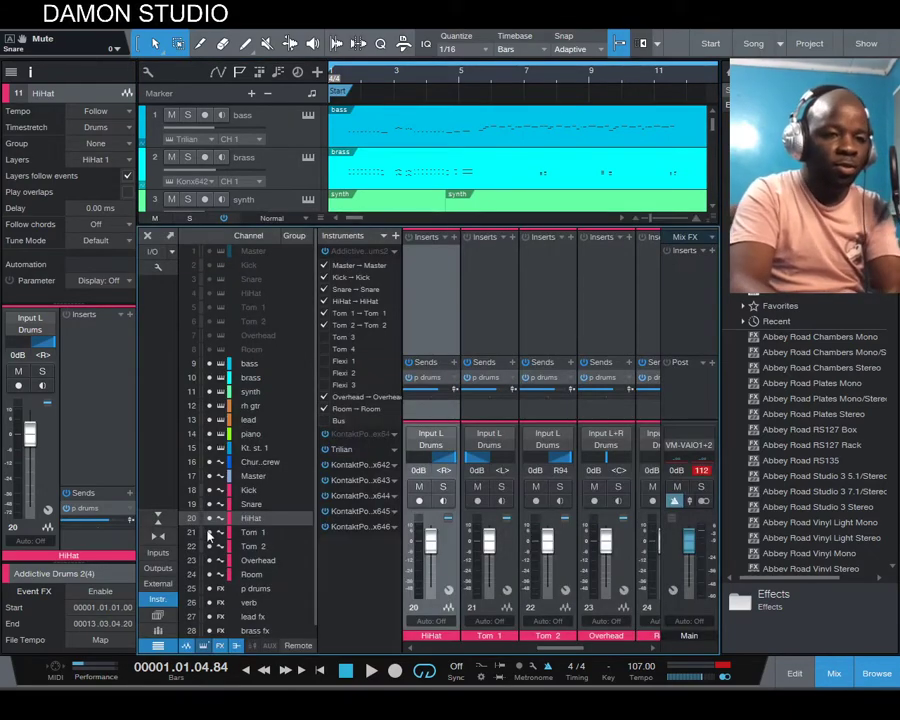
drag(550, 650, 623, 648)
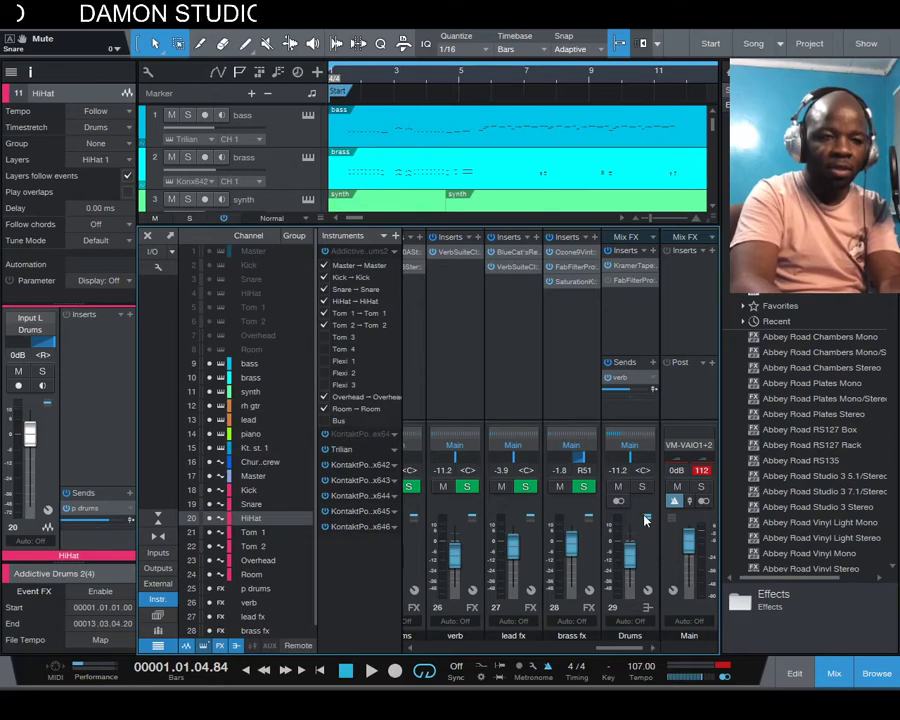
click(641, 487)
key(space)
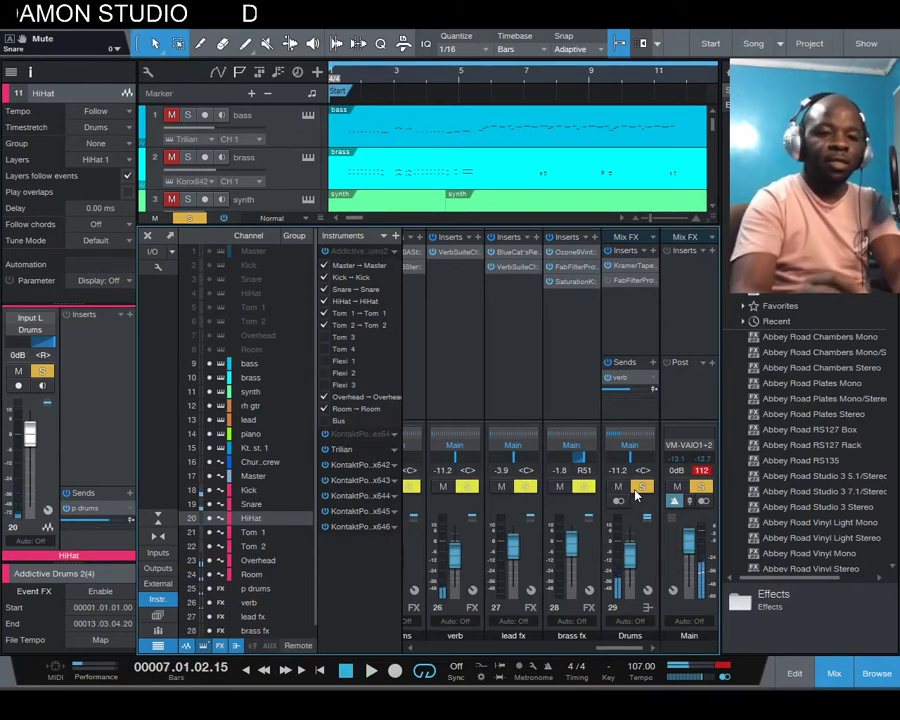
- Clear the Drums bus solo, solo the lead track instead and play it from the song start
key(F3)
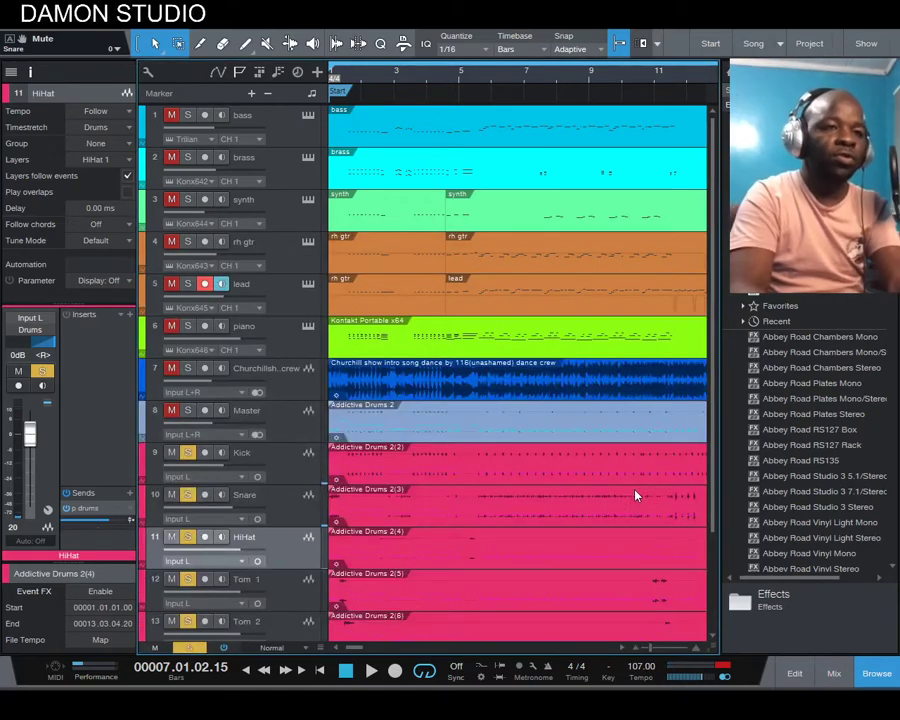
click(189, 648)
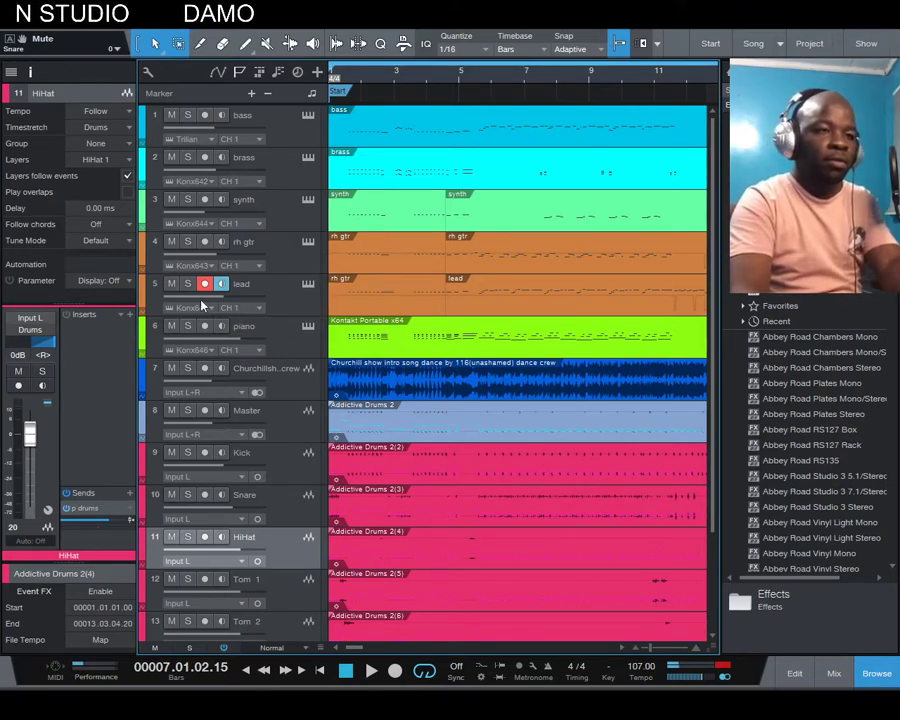
click(173, 284)
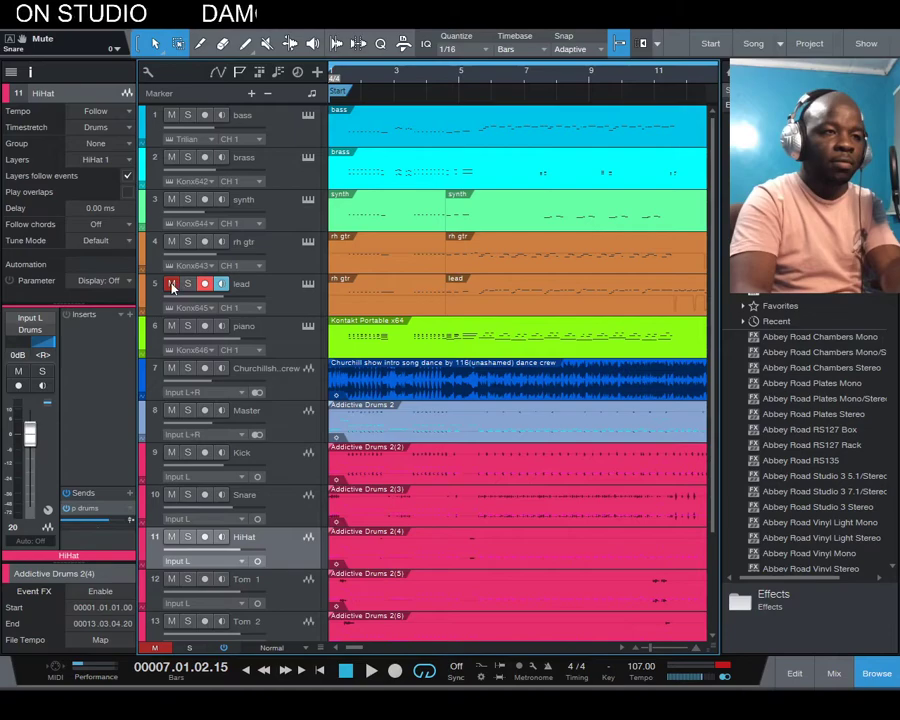
click(187, 284)
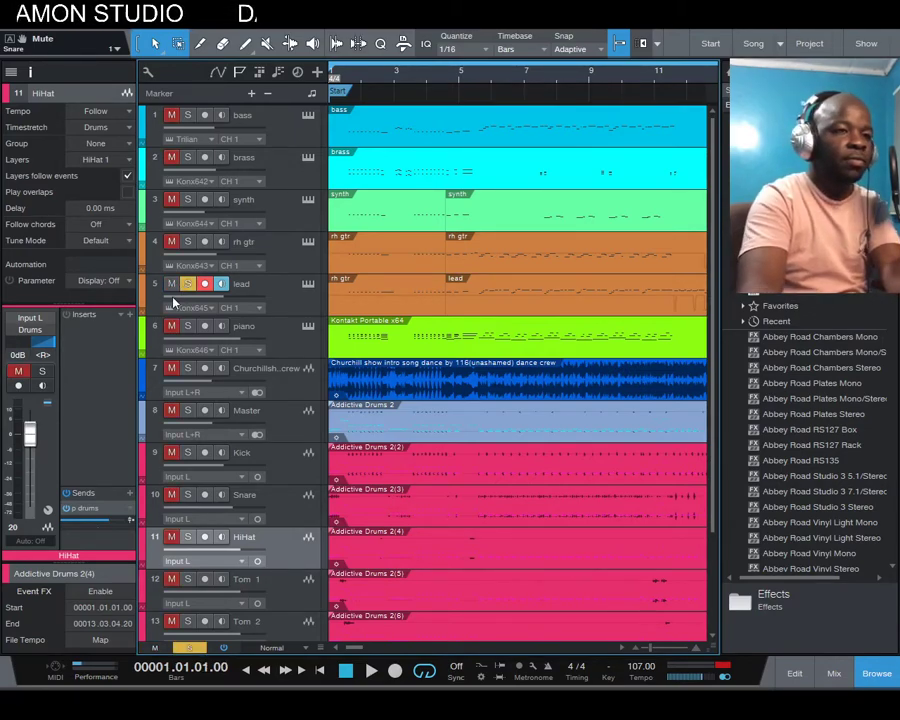
key(space)
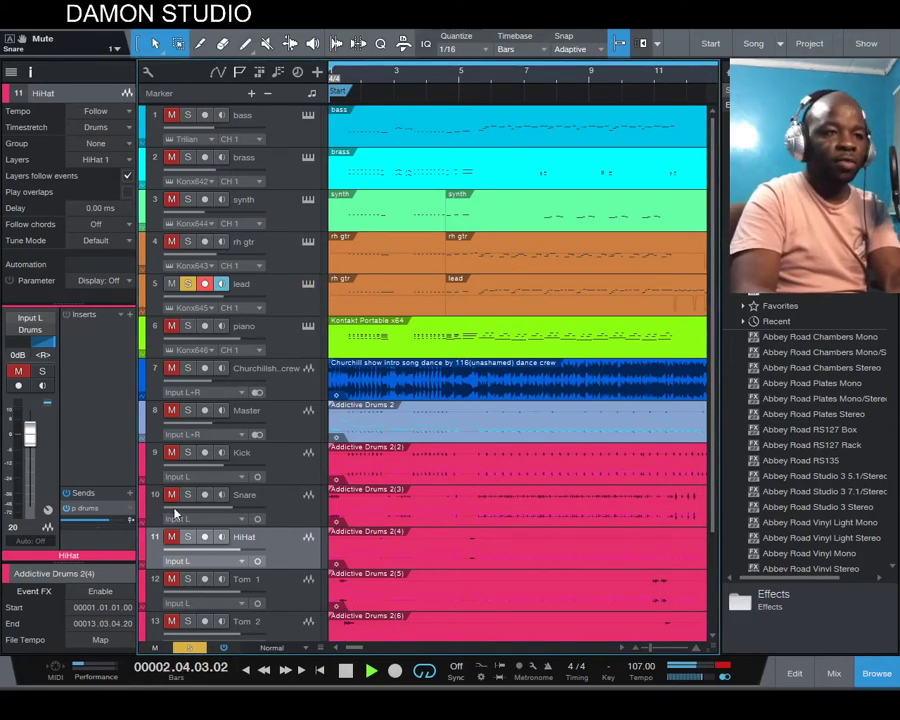
- Examine the inserts on the lead channel and its lead fx channel in the mixer while the soloed lead plays
key(F3)
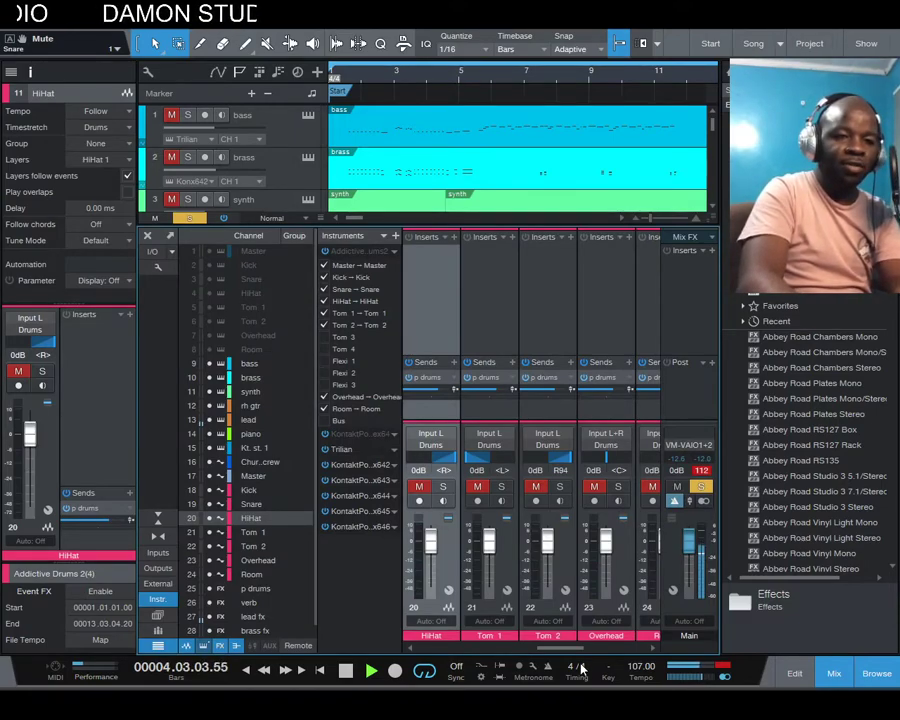
drag(568, 651, 463, 662)
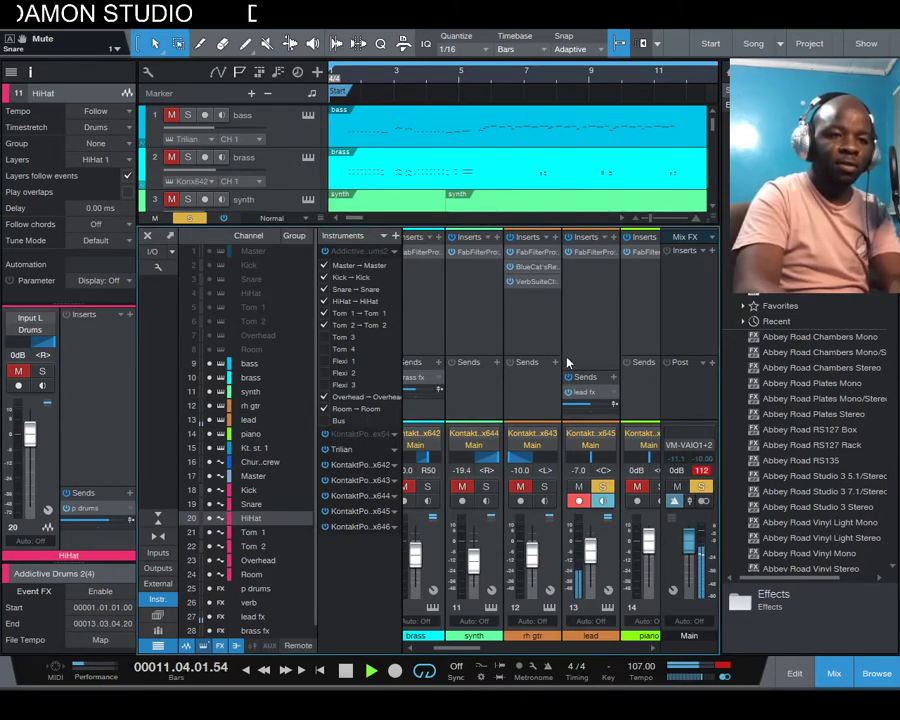
drag(462, 654, 625, 653)
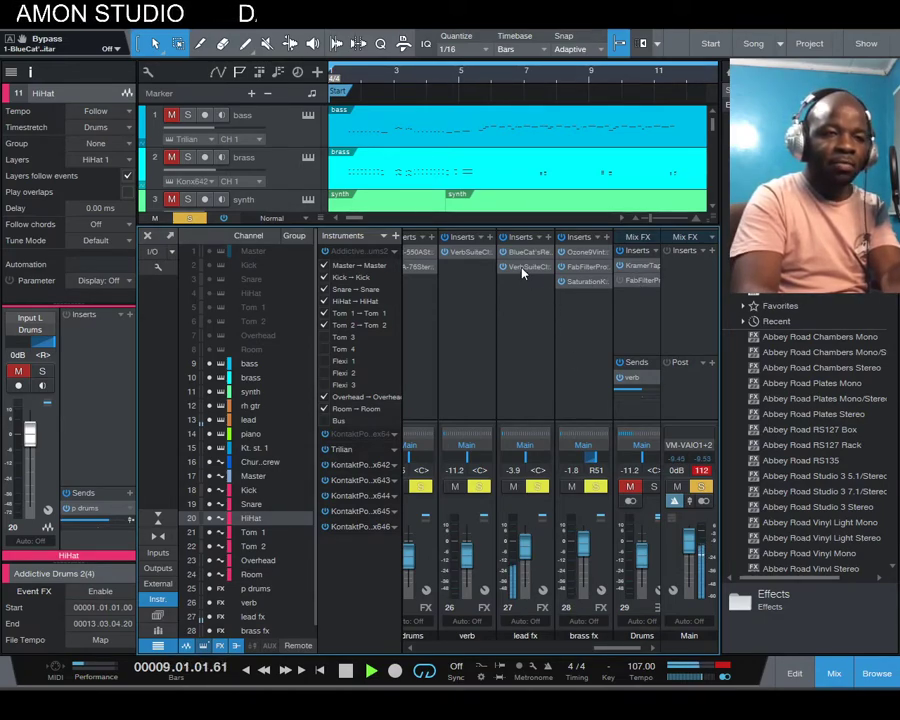
click(519, 241)
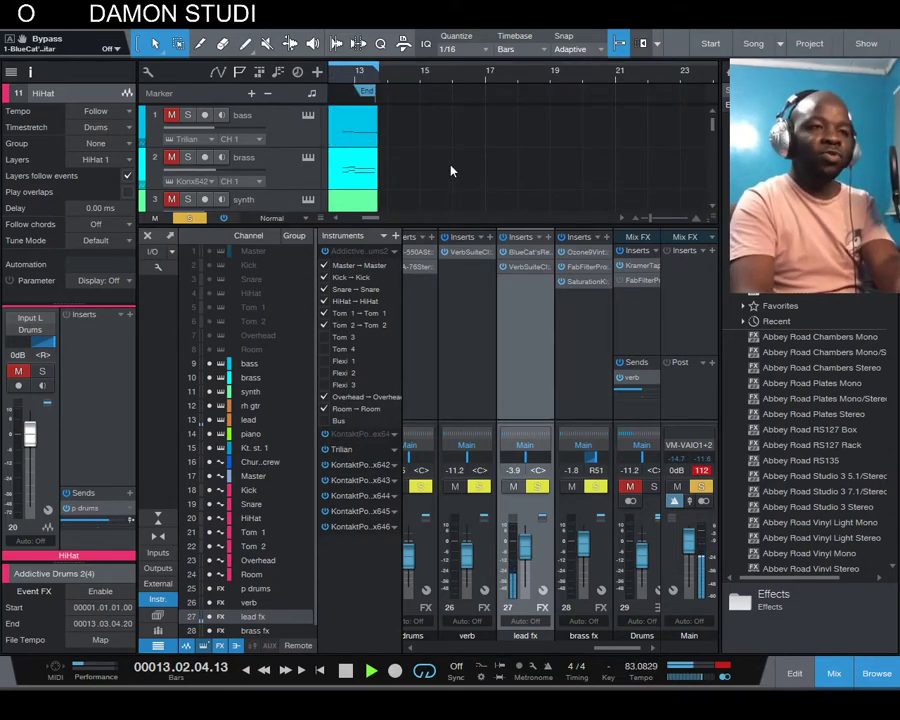
key(Home)
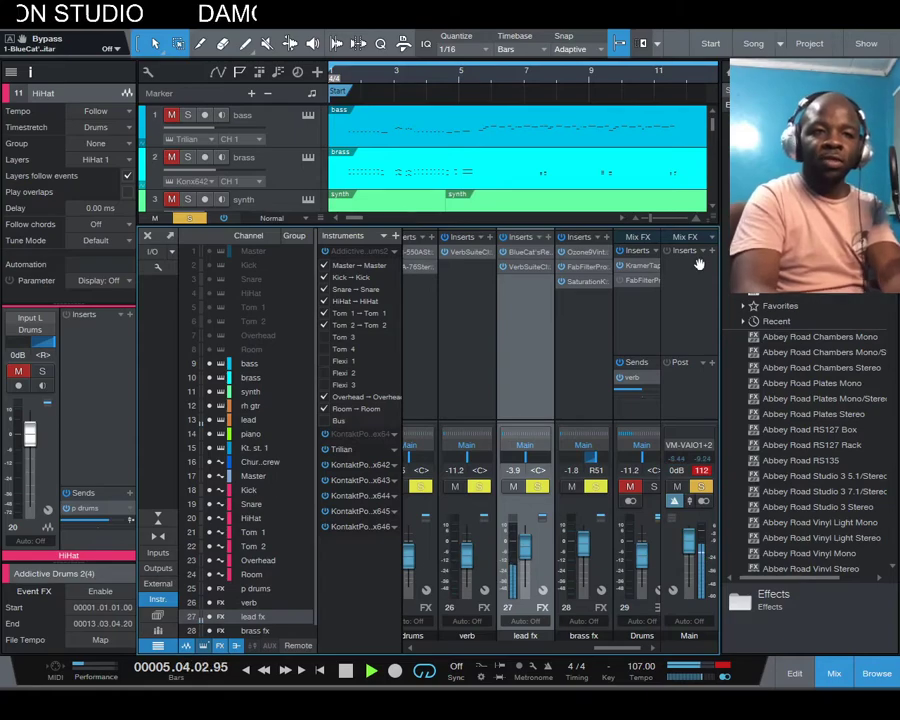
- Close the mixer, clear the lead track's solo and stop playback
key(F3)
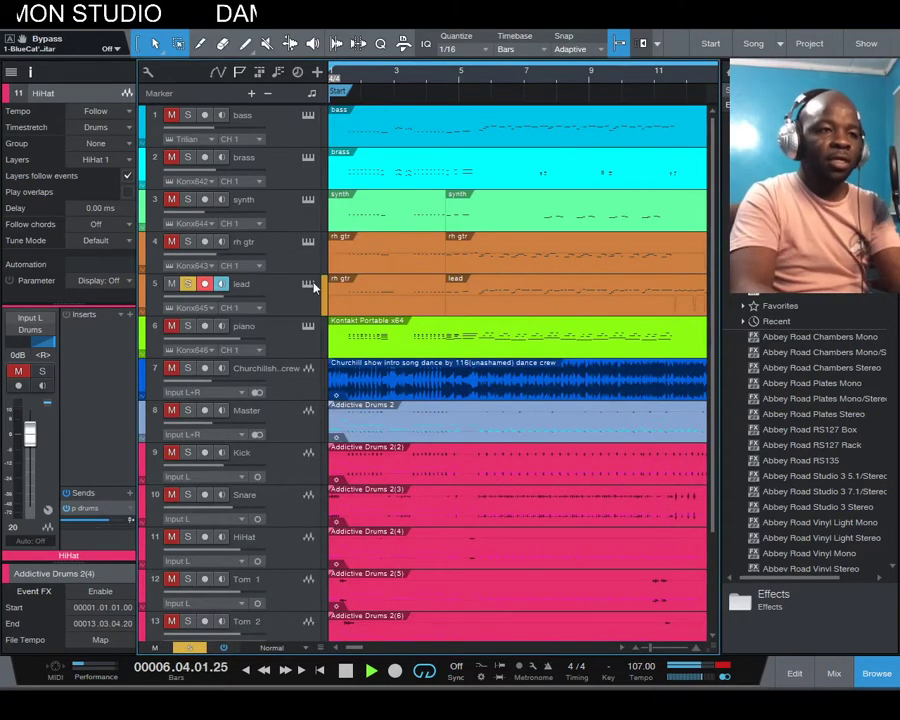
click(192, 285)
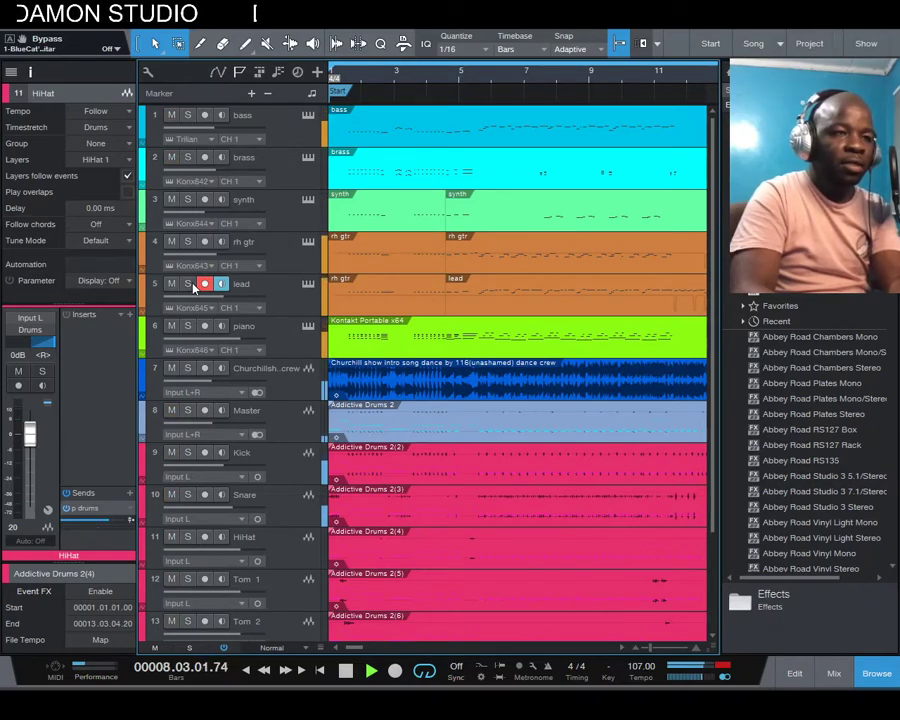
key(space)
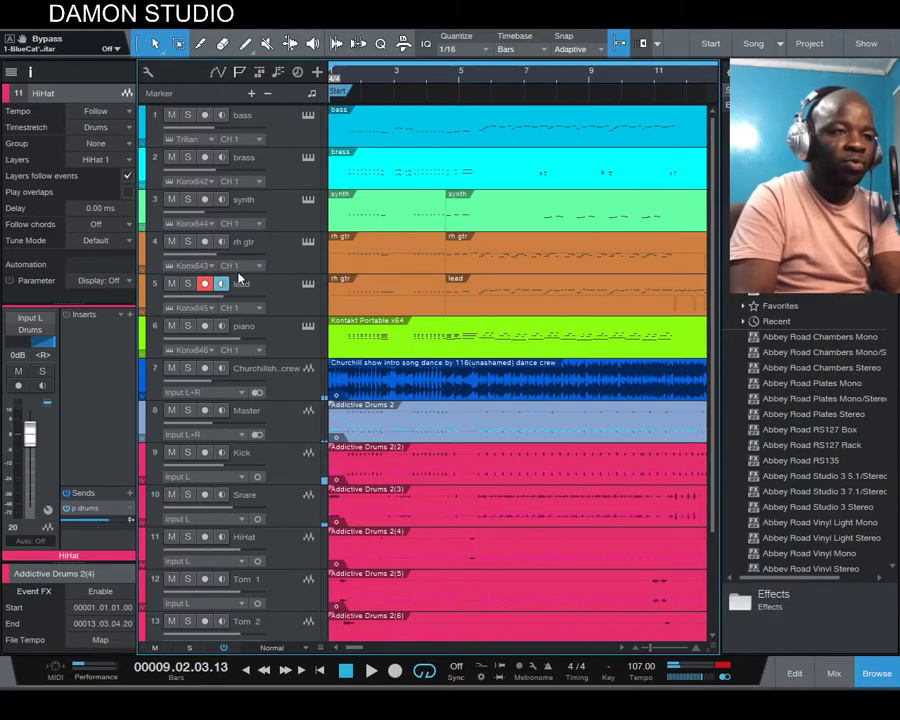
- Select and solo the rh gtr track and play it from the song start
click(265, 251)
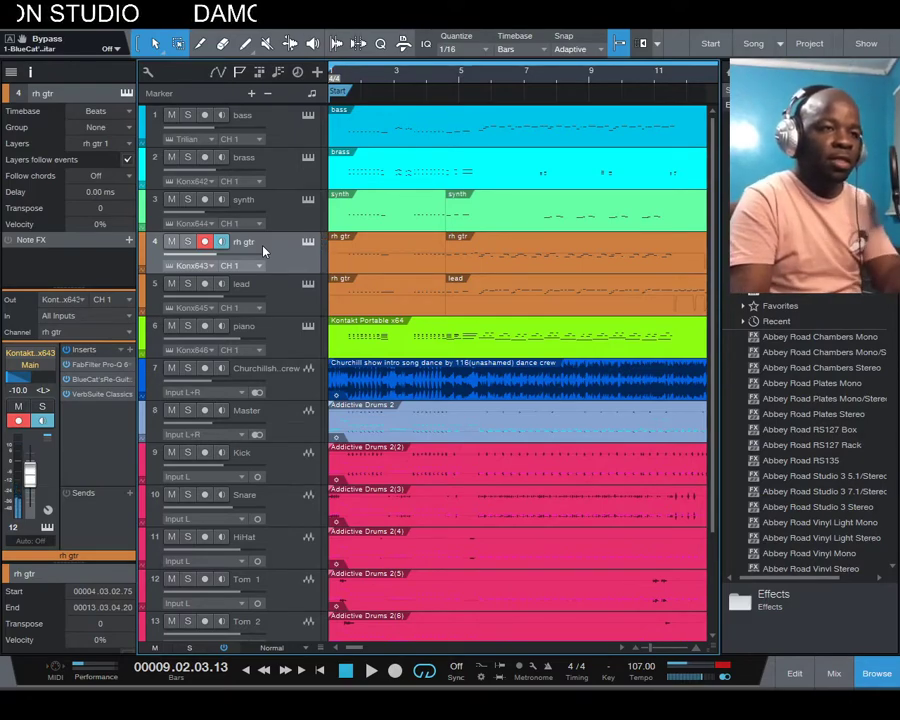
click(188, 242)
key(comma)
key(space)
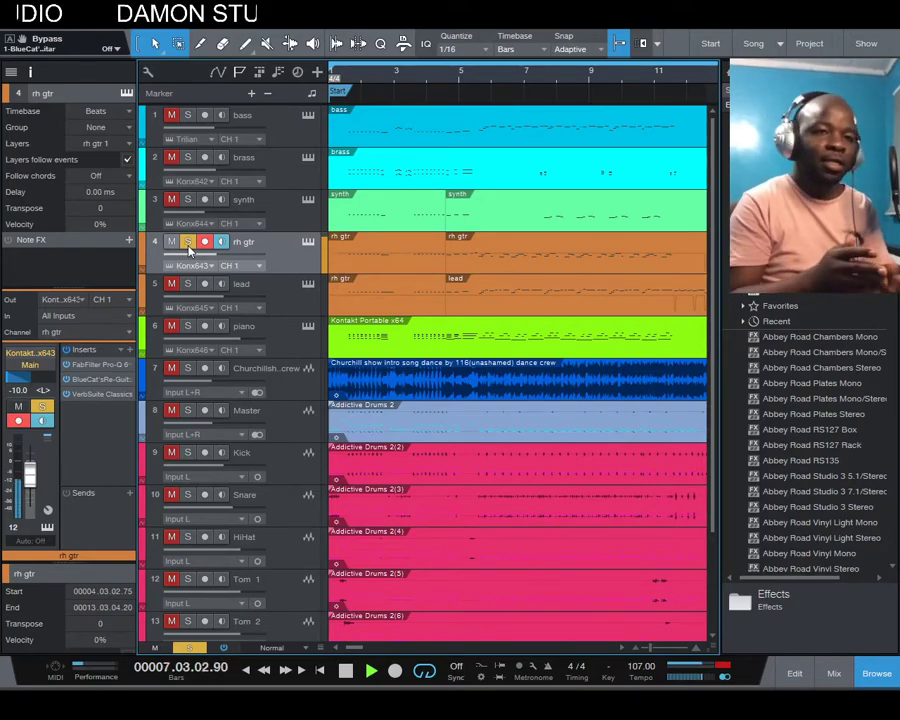
- Play the rh gtr and lead tracks soloed together from bar 4 beat 4, and open the mixer
key(space)
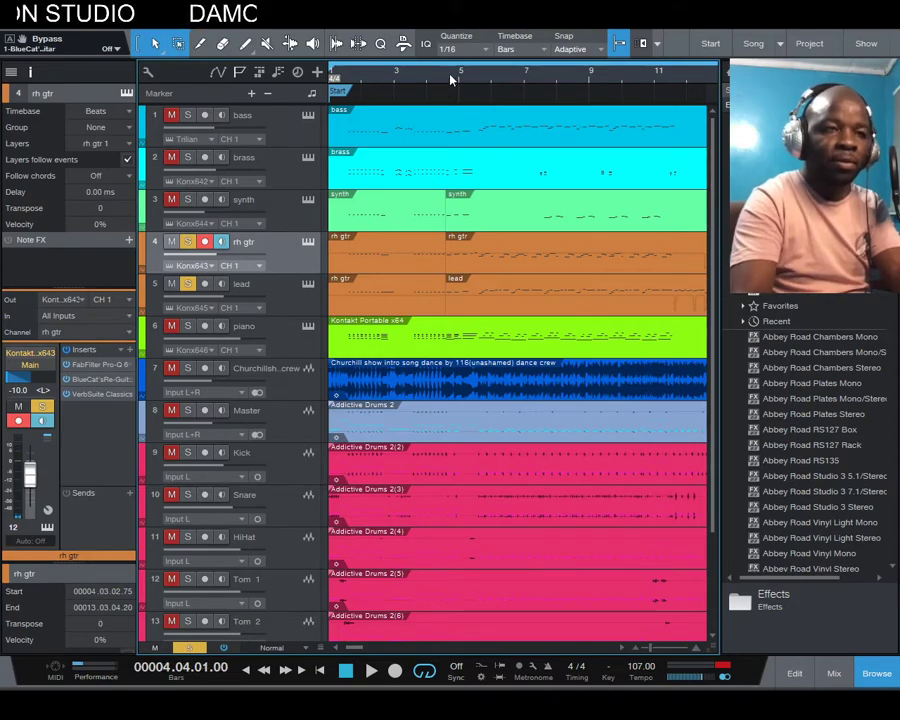
key(space)
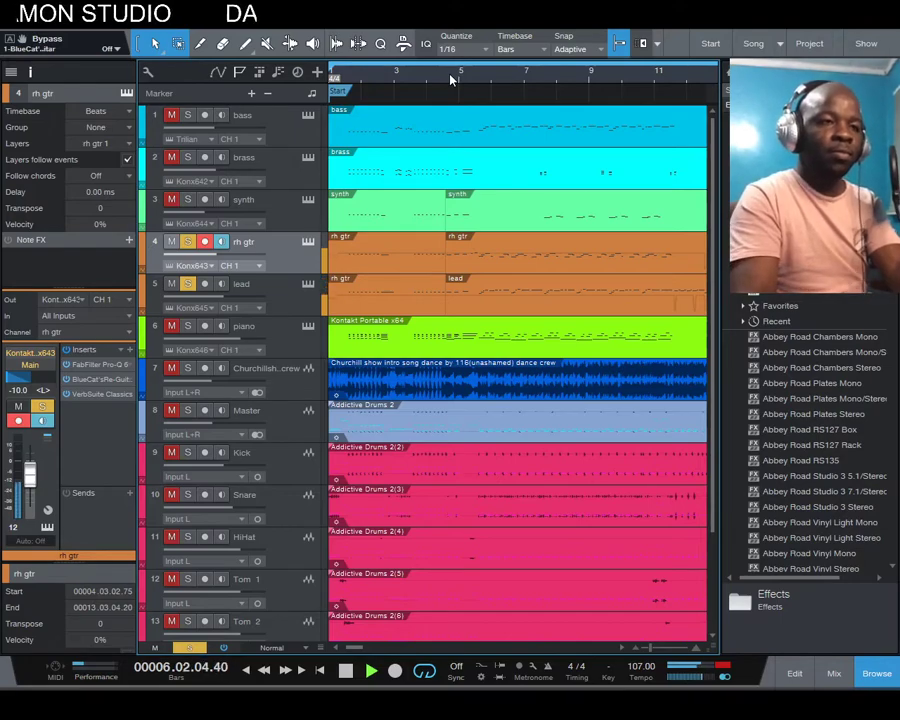
key(F3)
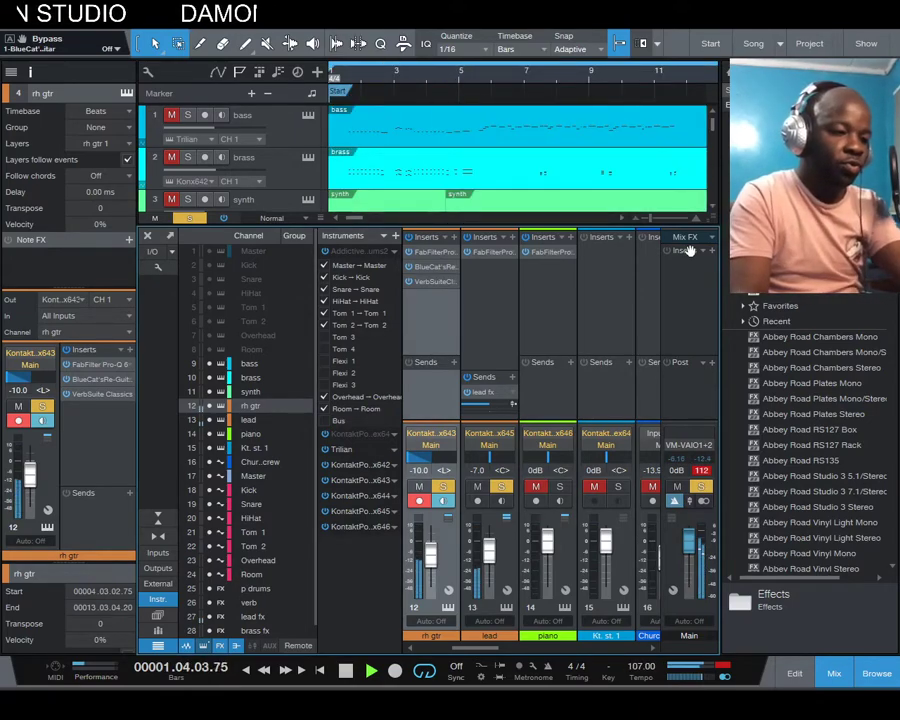
- Close the mixer, clear the rh gtr and lead solos and stop playback
key(F3)
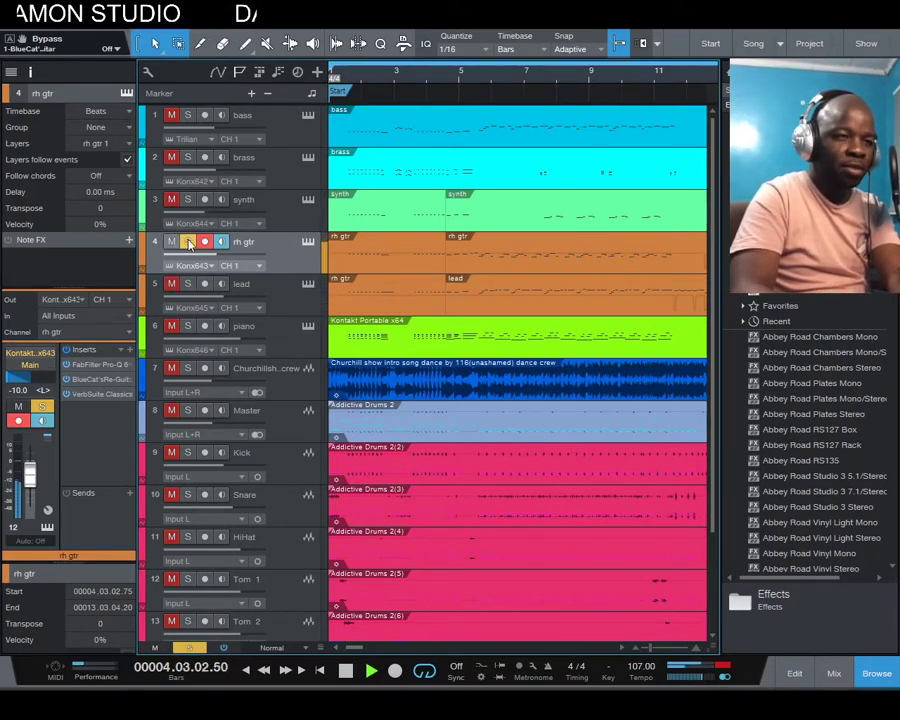
key(space)
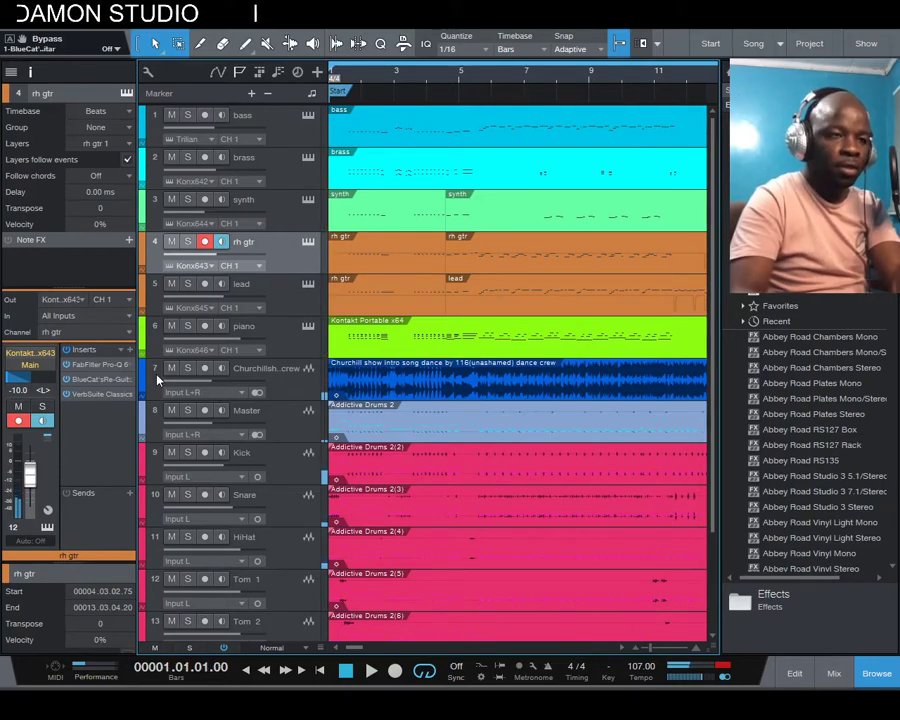
- Solo the piano track, play it from the song start, and select it and open its instrument
click(187, 326)
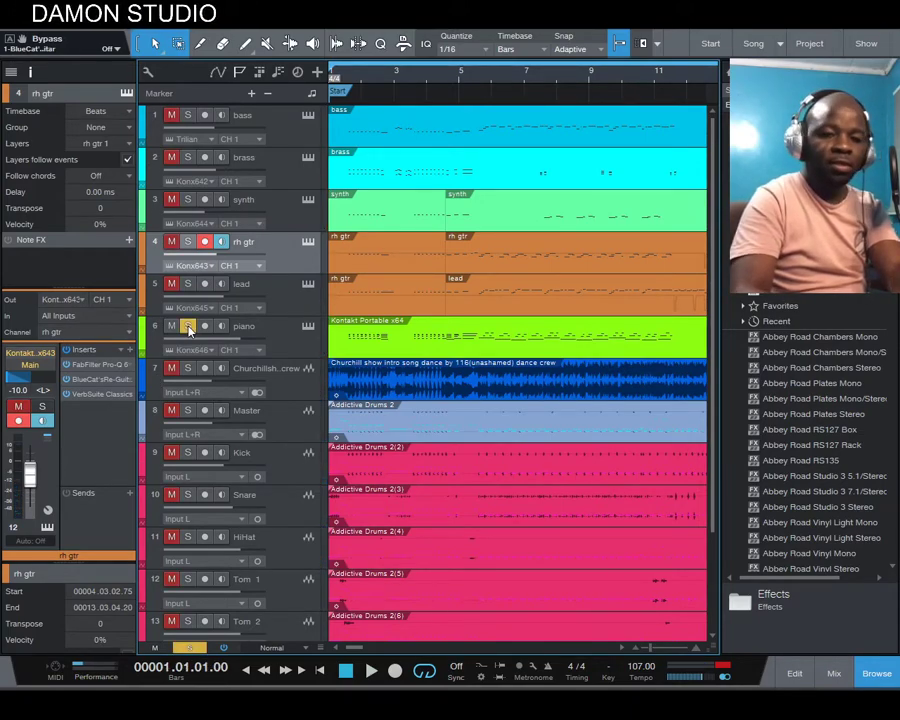
key(space)
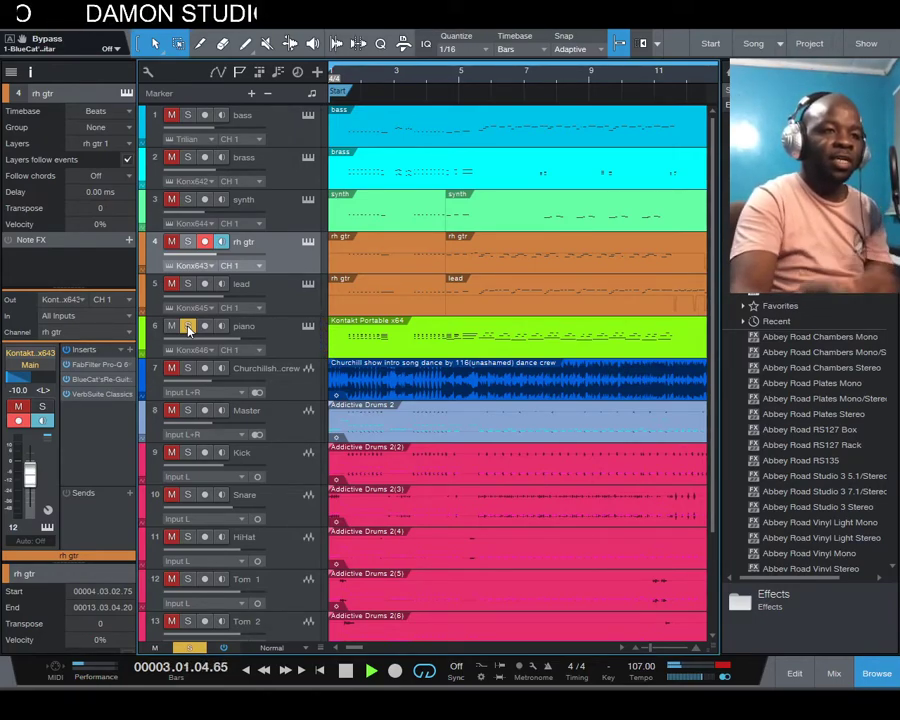
click(303, 334)
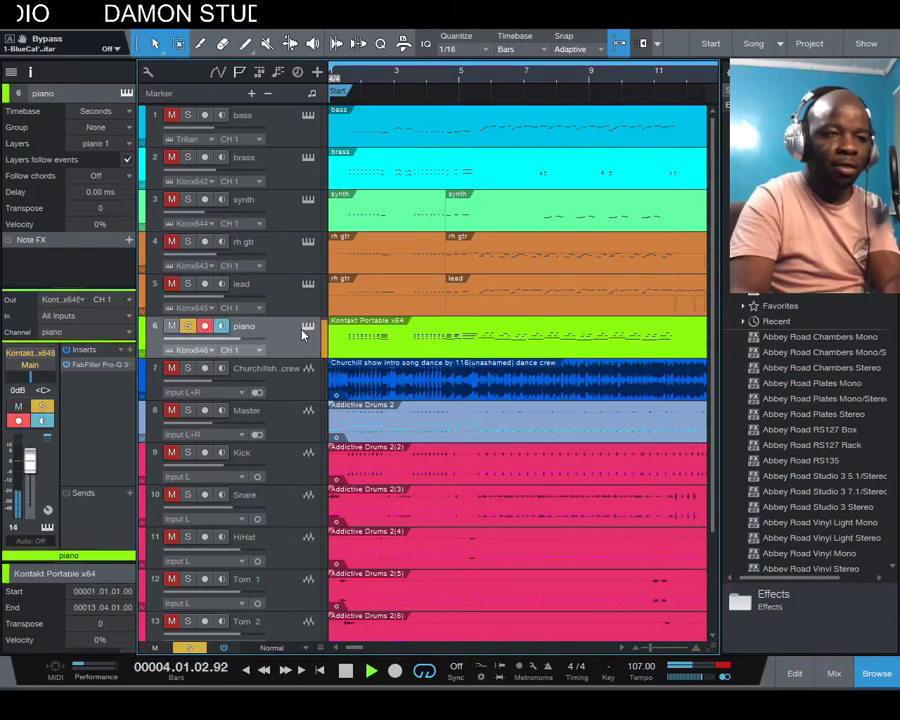
click(306, 327)
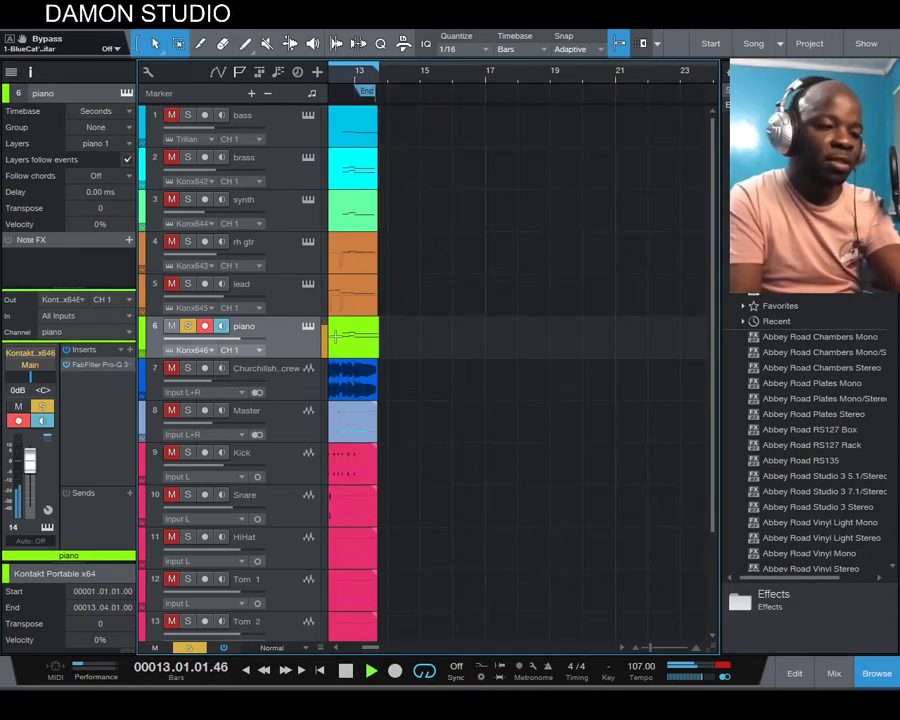
- Open the mixer and solo the lead and rh gtr channels alongside the piano
key(F3)
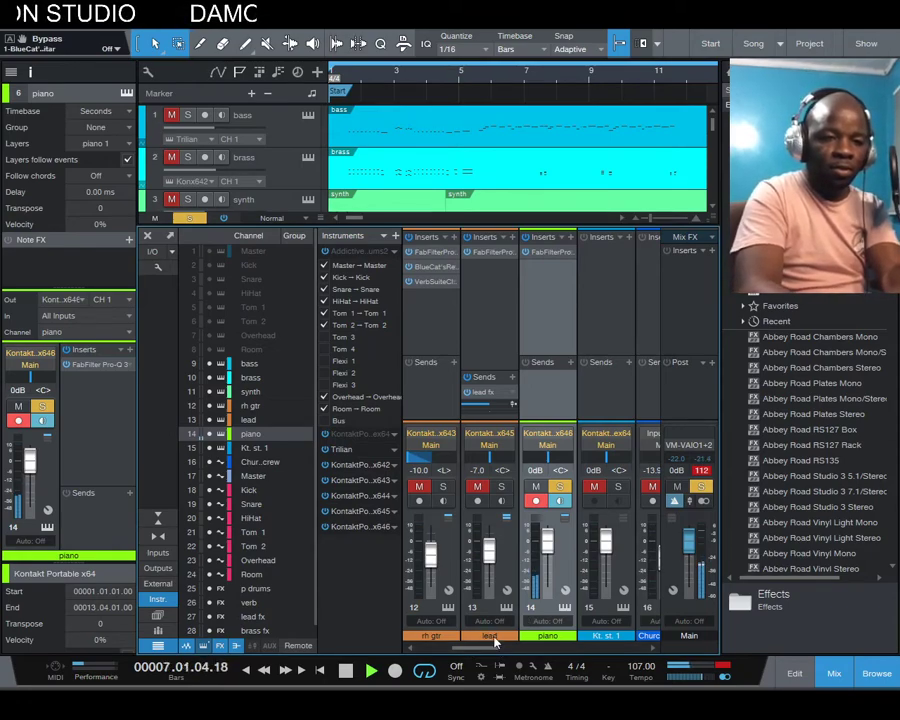
click(501, 487)
click(501, 487)
click(443, 487)
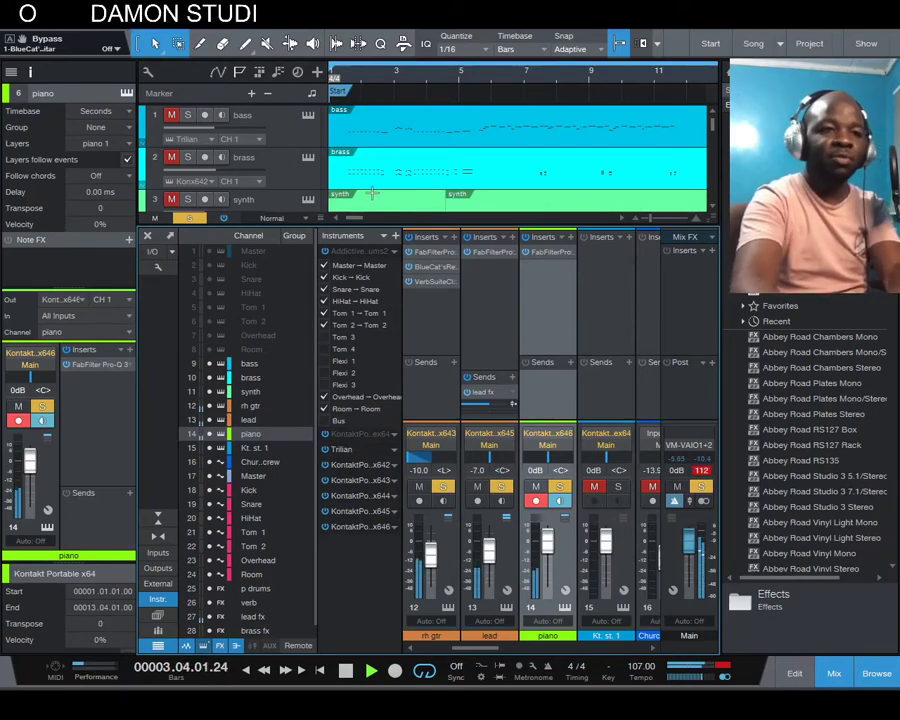
- Close the mixer and clear the solos on the piano and guitar tracks
key(F3)
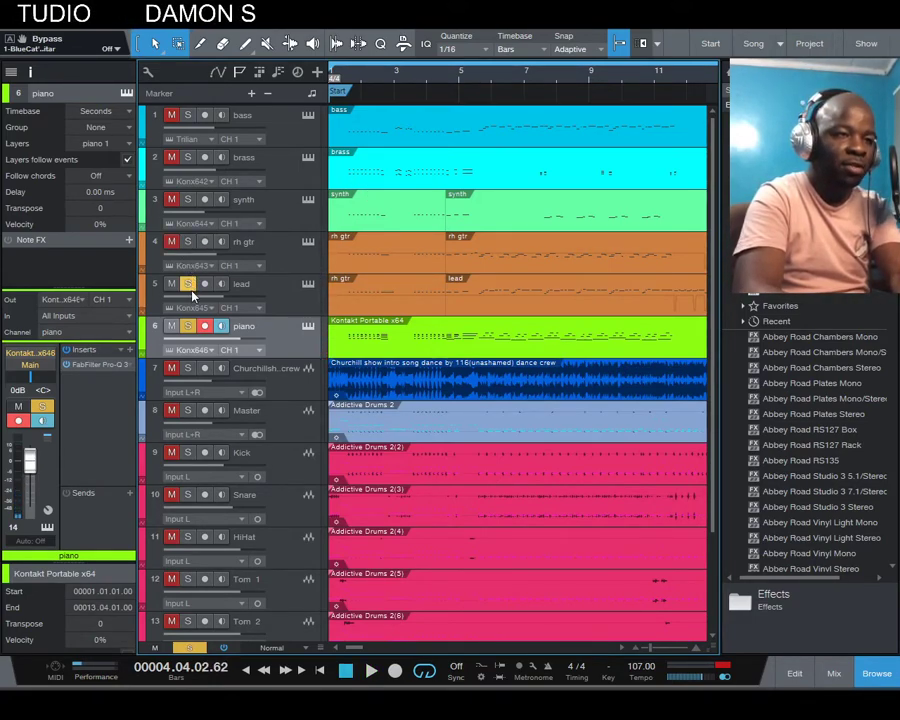
click(188, 327)
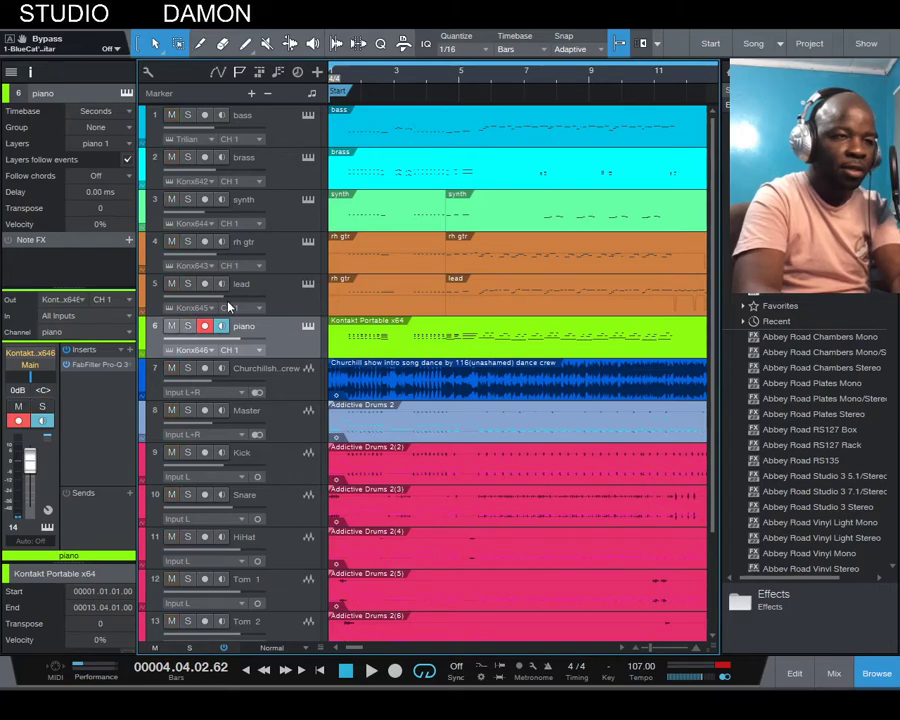
- Record-arm the bass track, disarm the piano track and briefly play the song start
click(204, 116)
key(space)
key(space)
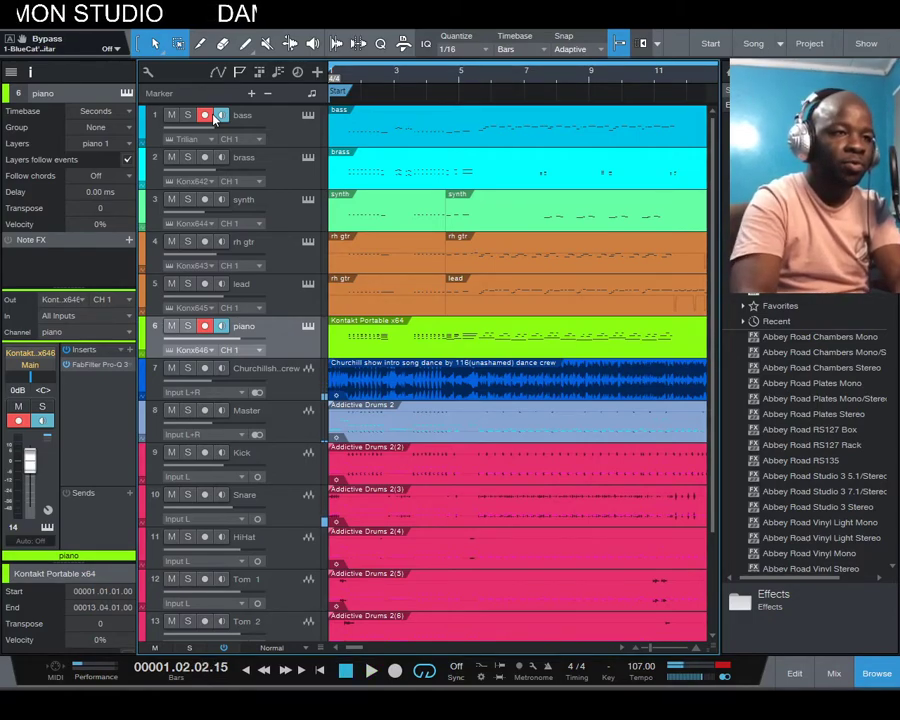
click(204, 327)
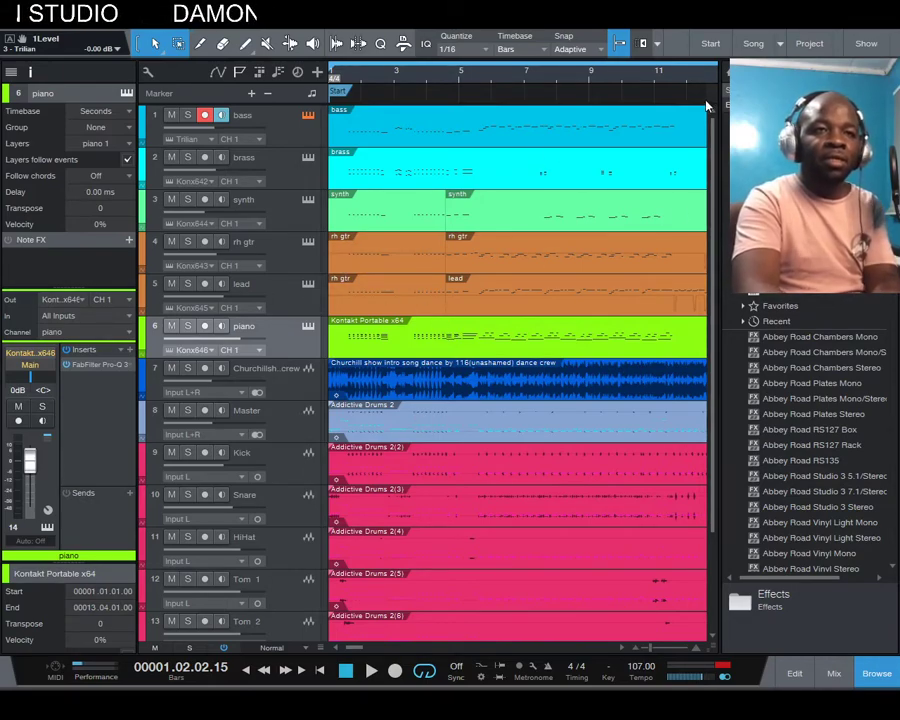
- Briefly play the full mix from the song start, and audition the bass track soloed before clearing its solo
key(comma)
key(space)
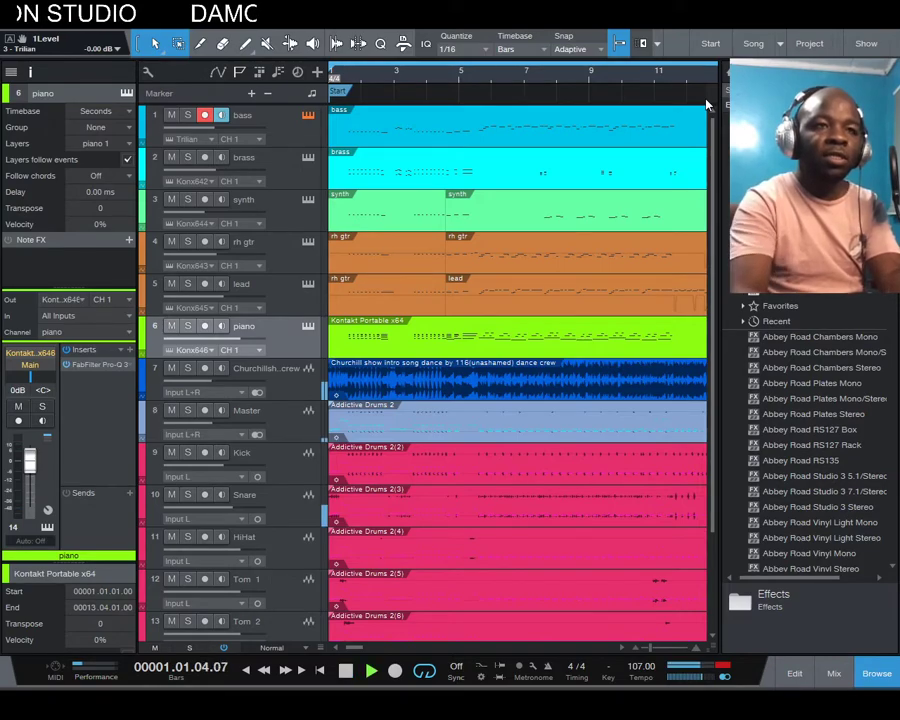
key(space)
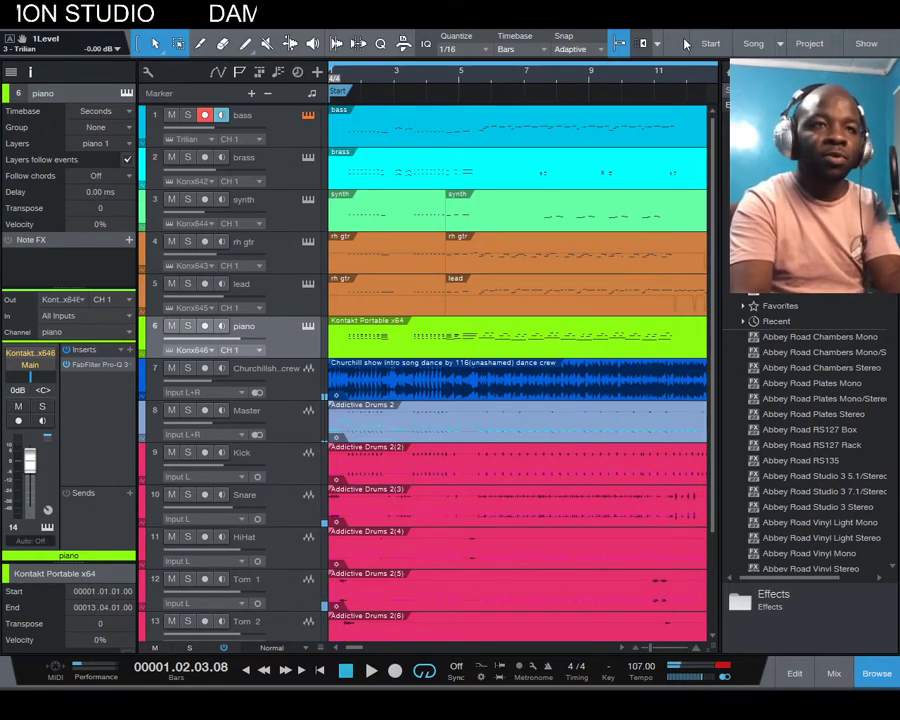
click(188, 116)
key(space)
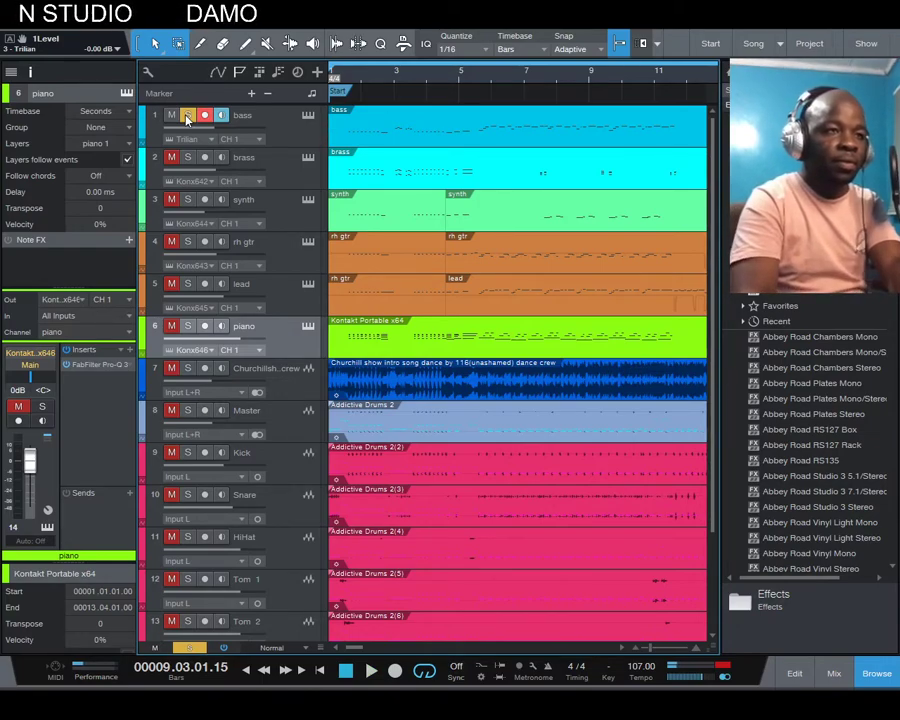
click(187, 118)
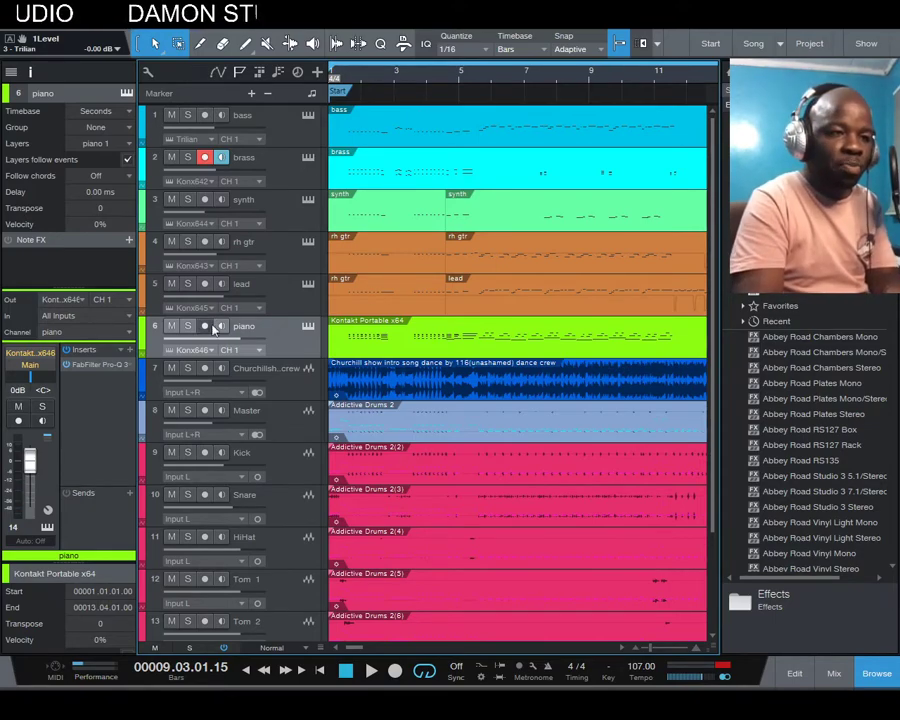
- Solo the original Churchill show audio track, play it from the song start to its end, and clear the solo
scroll(216, 352, down, 1)
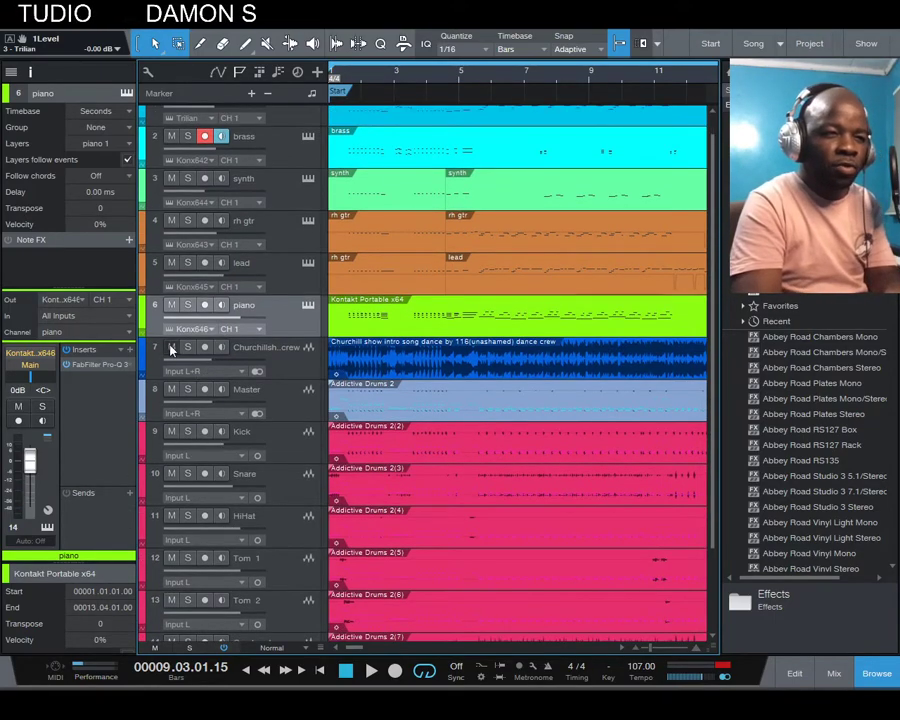
click(187, 347)
key(comma)
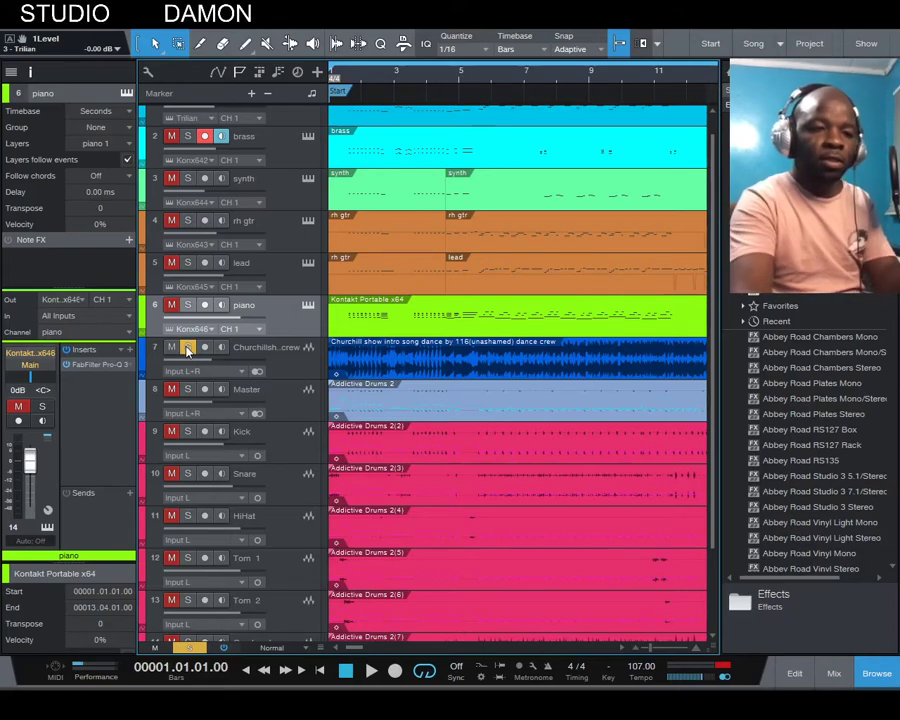
key(space)
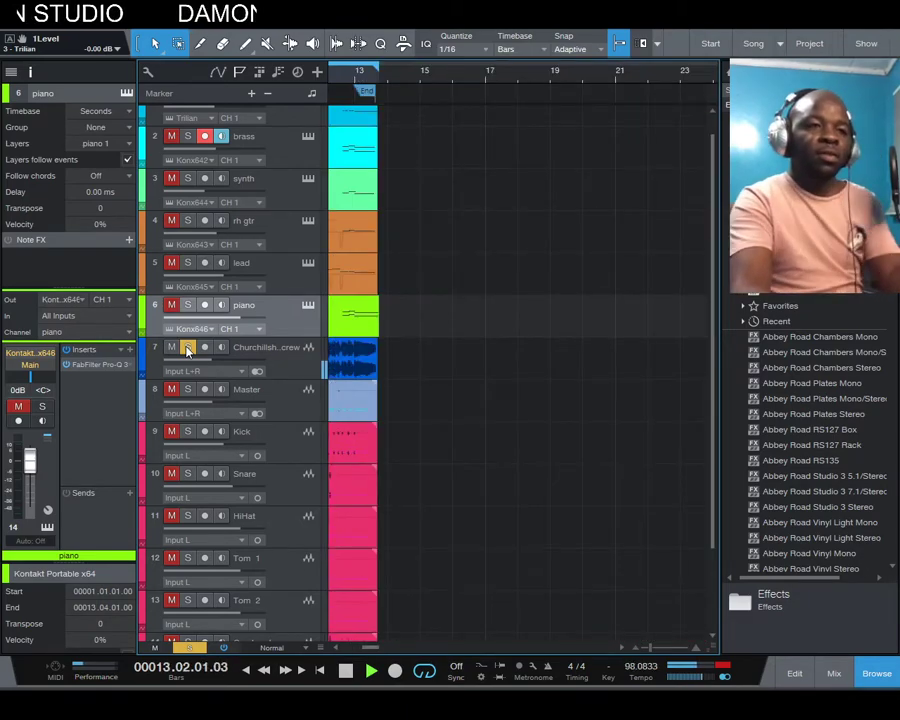
click(186, 348)
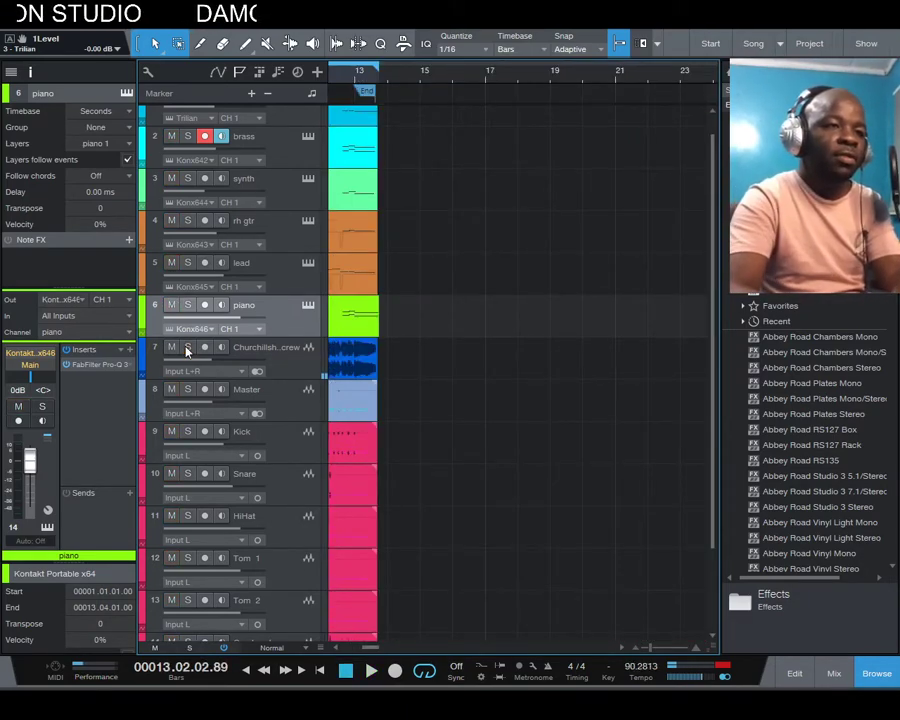
- Mute the original Churchill show audio track and return the playhead to the song start
click(172, 348)
key(Home)
scroll(172, 352, up, 1)
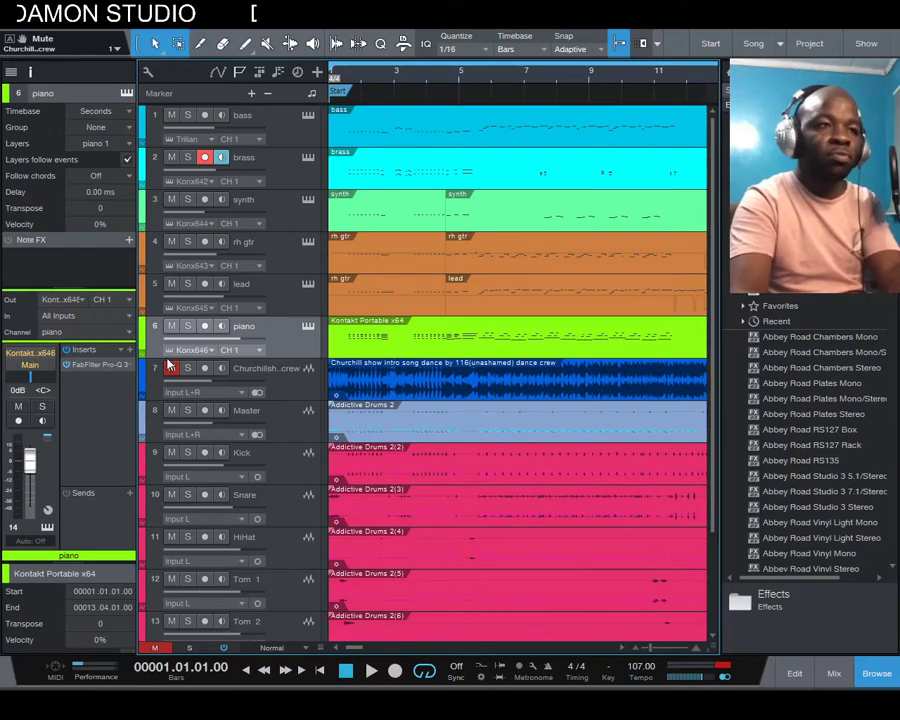
click(171, 368)
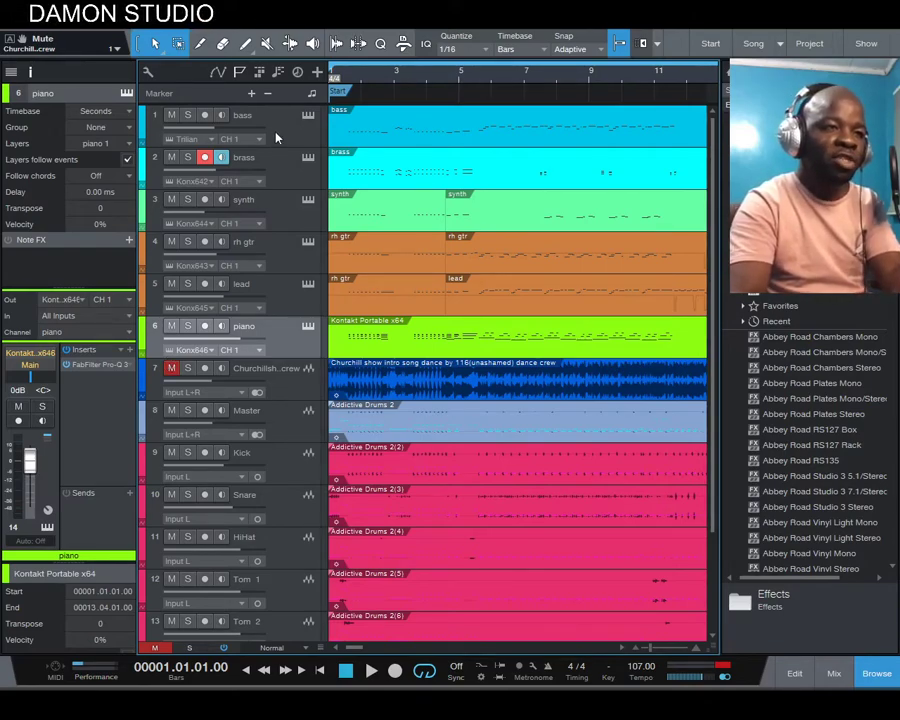
- Disarm the brass track, and switch record arming on and off again for the synth track
click(204, 200)
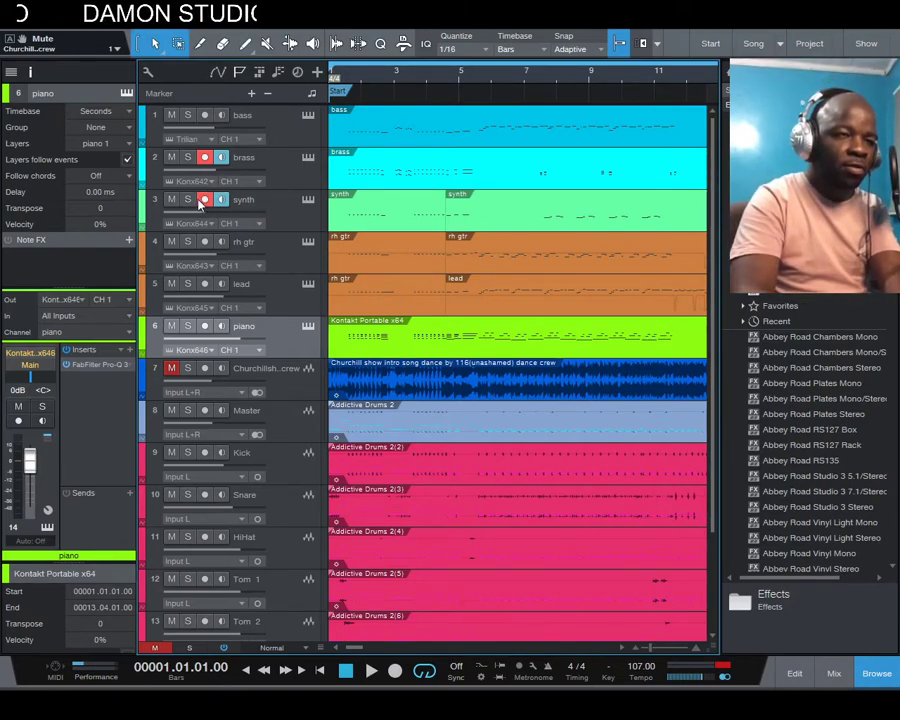
click(205, 158)
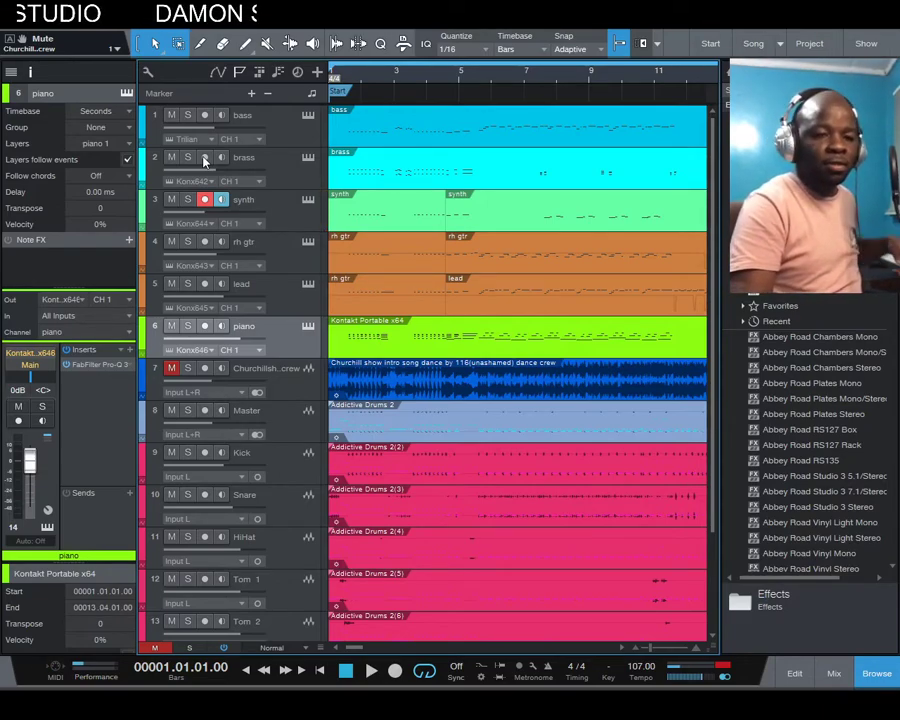
click(204, 200)
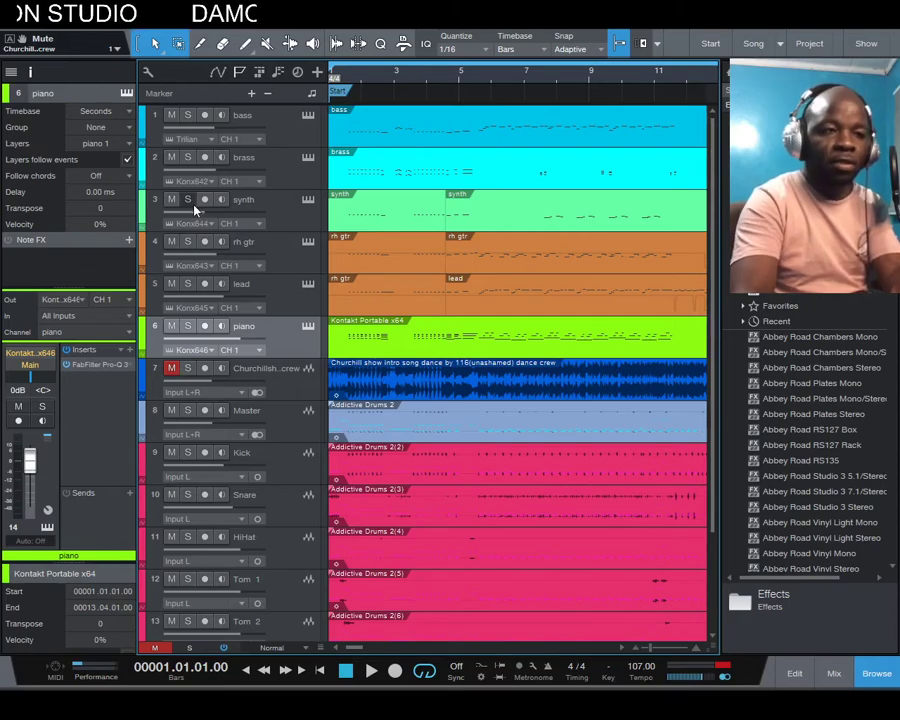
- Play the full arrangement with the Churchill audio track muted, view the mixer, and replay the song from the start into bar 5
scroll(196, 210, down, 3)
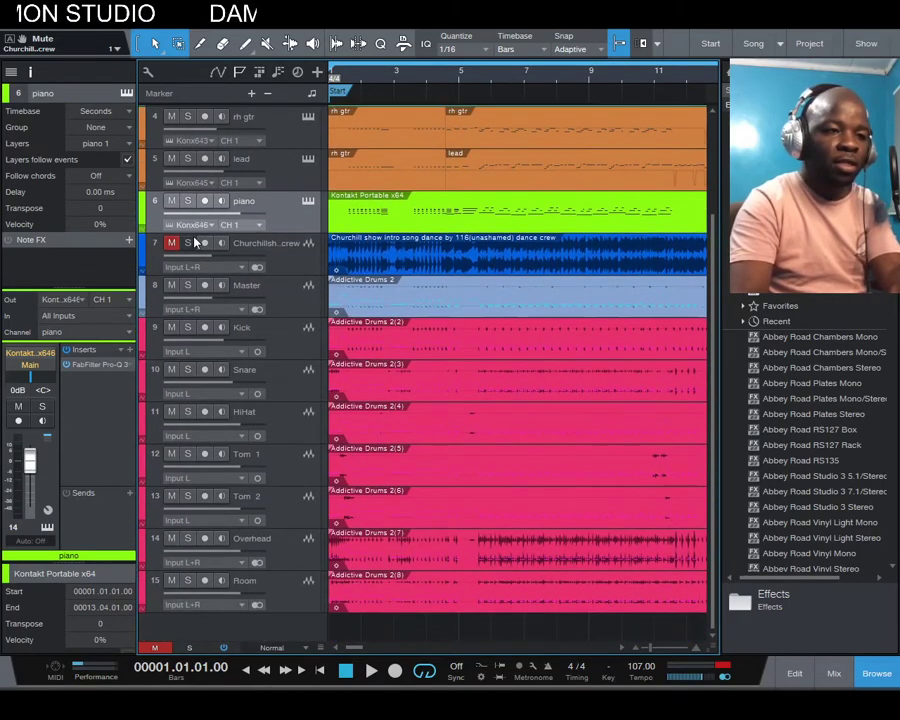
key(space)
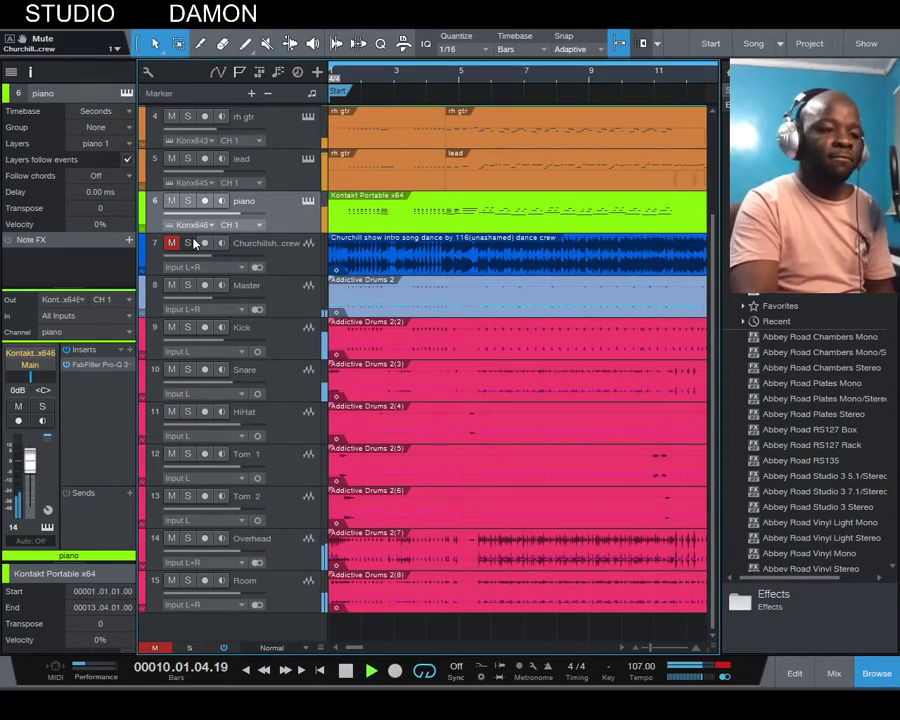
key(F3)
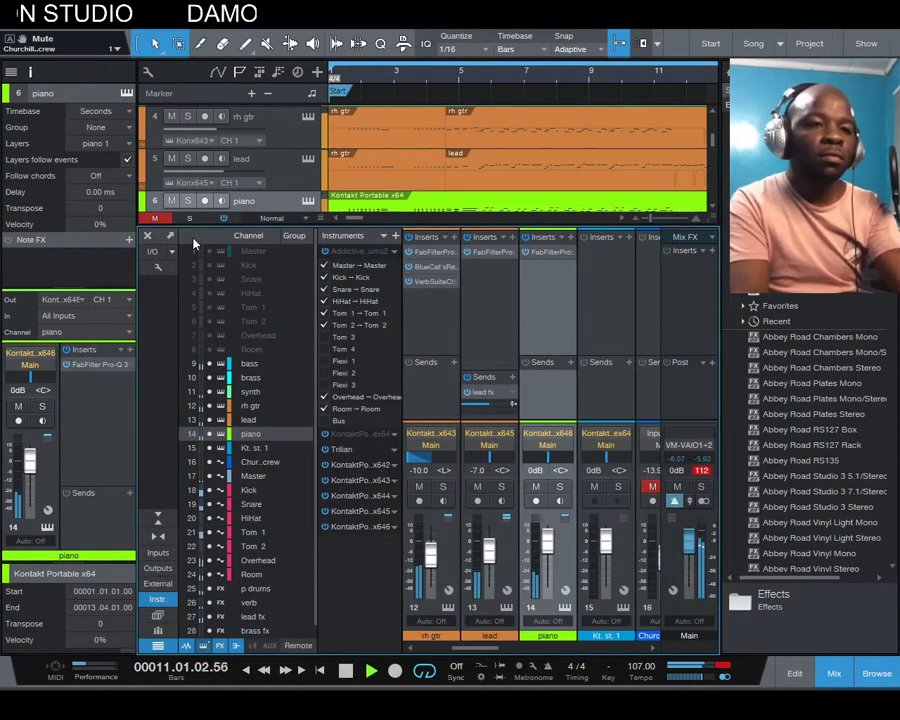
key(F3)
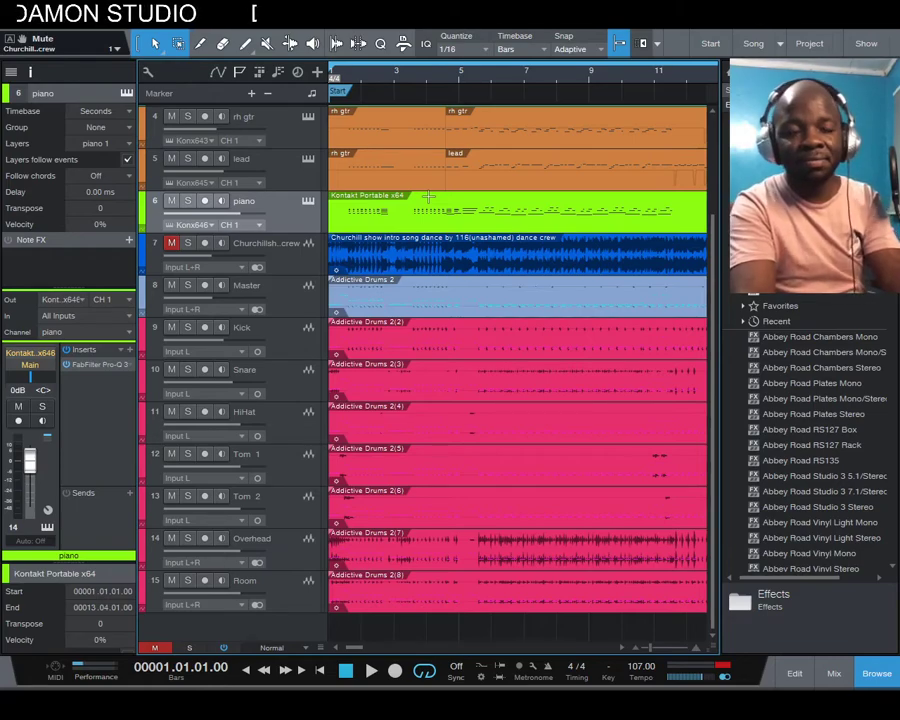
key(space)
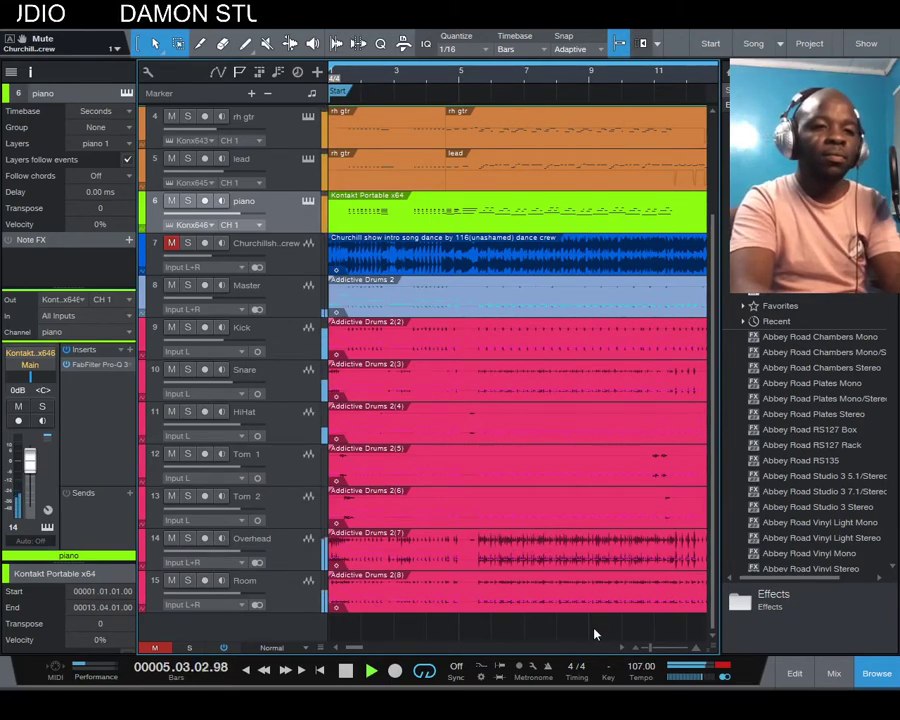
key(space)
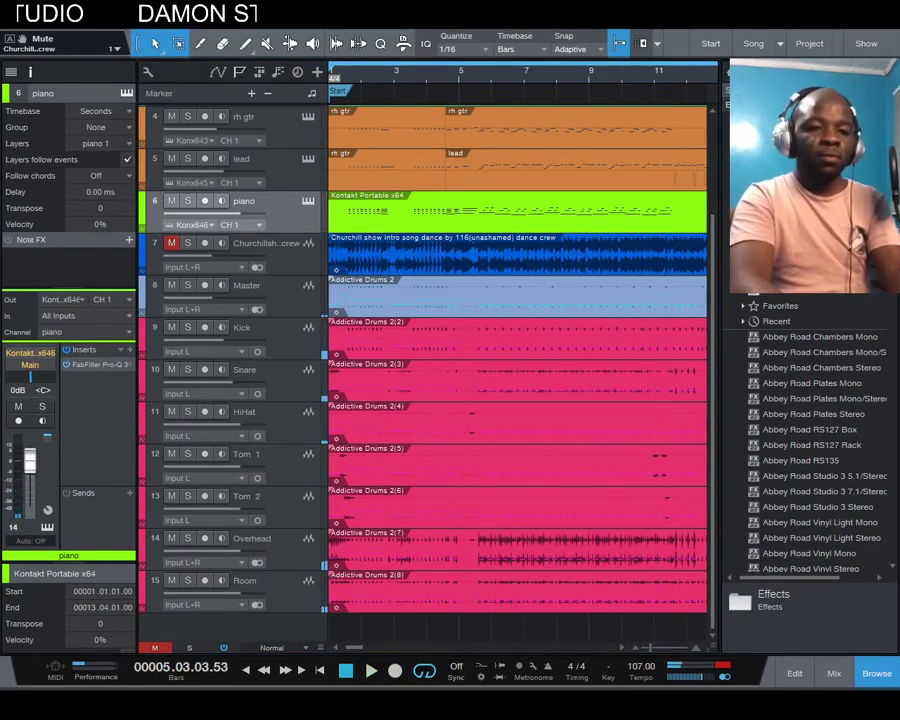